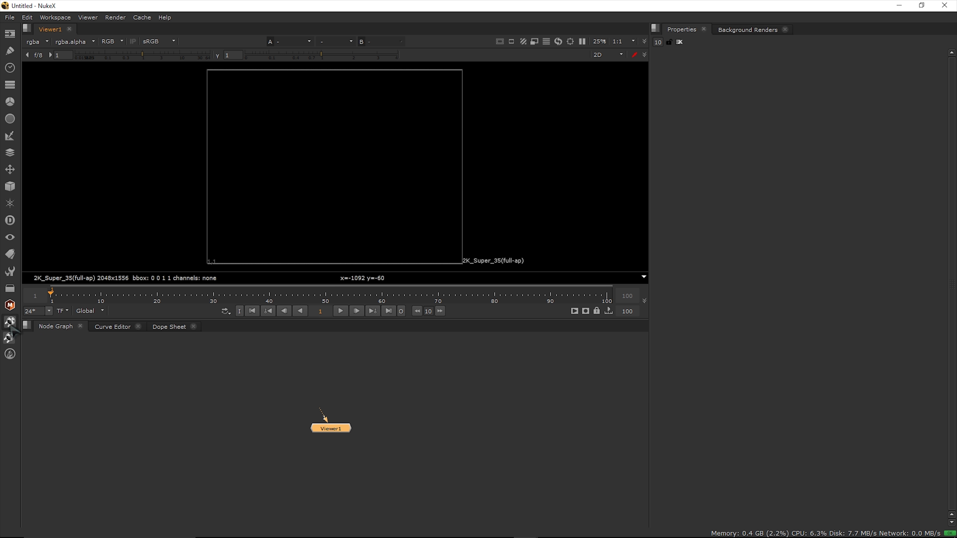
- Bring up the node menu and node search, then dismiss both without adding a node
{"action": "right_click", "coordinate": [163, 384]}
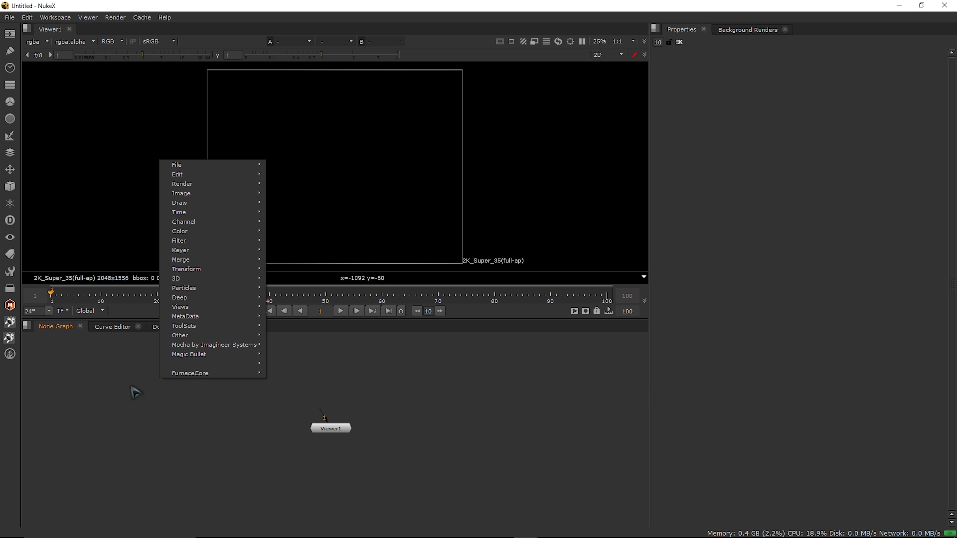
{"action": "mouse_move", "coordinate": [210, 193]}
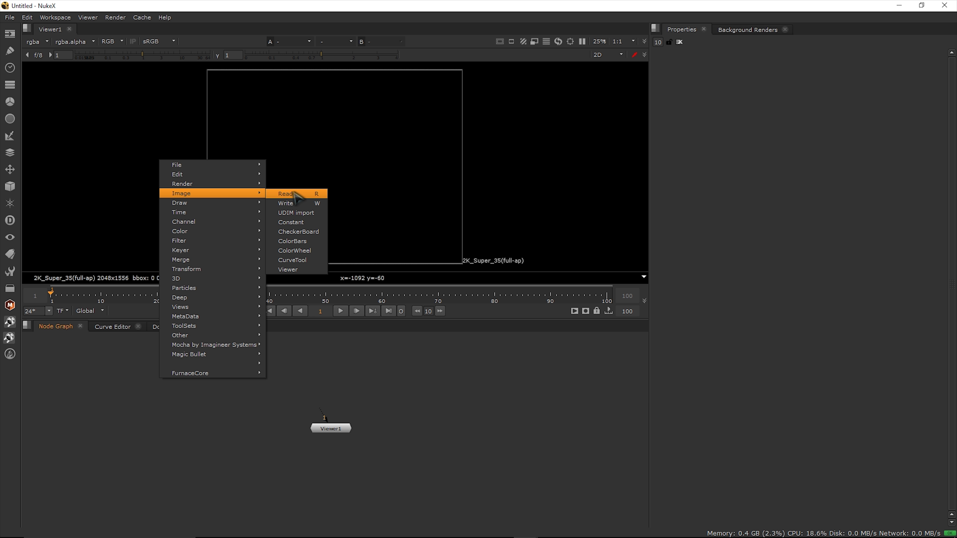
{"action": "left_click", "coordinate": [62, 433]}
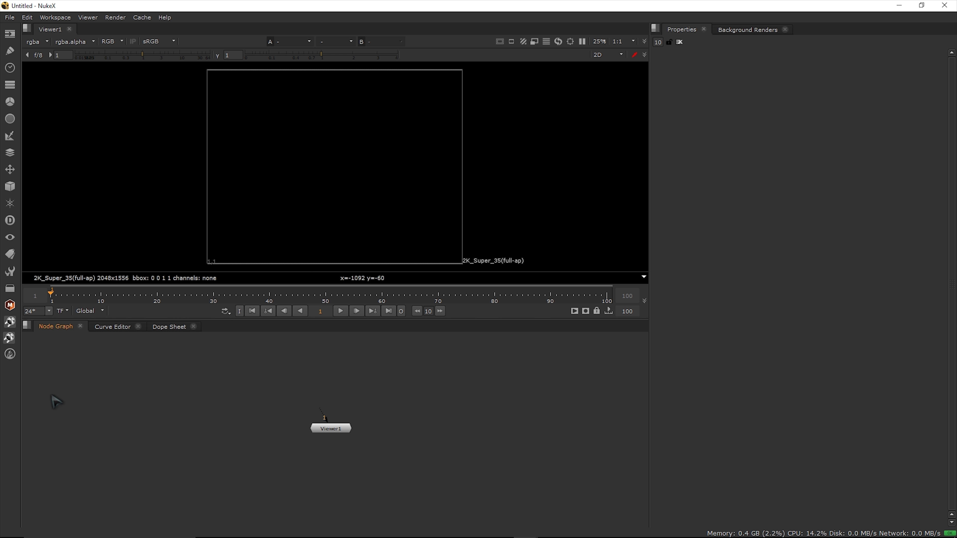
{"action": "key", "text": "Tab"}
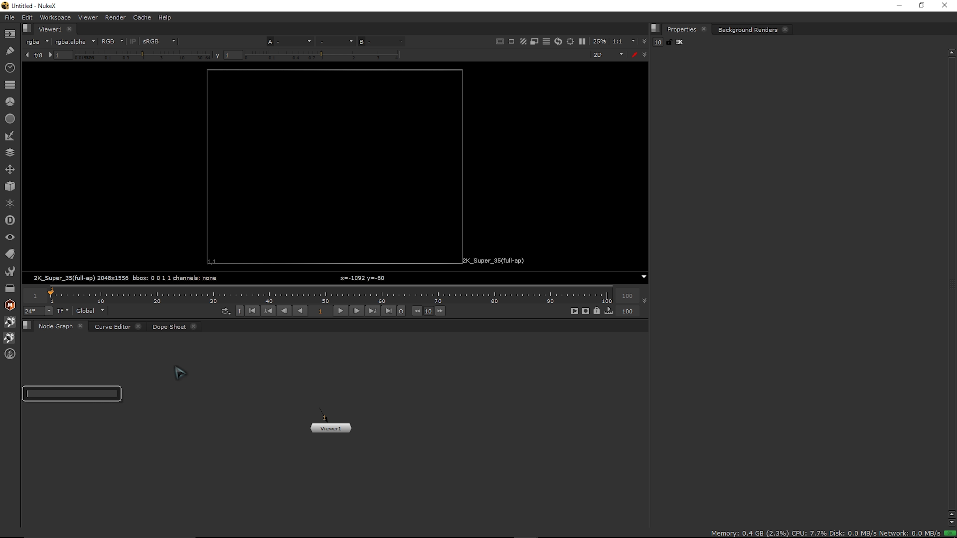
{"action": "key", "text": "Escape"}
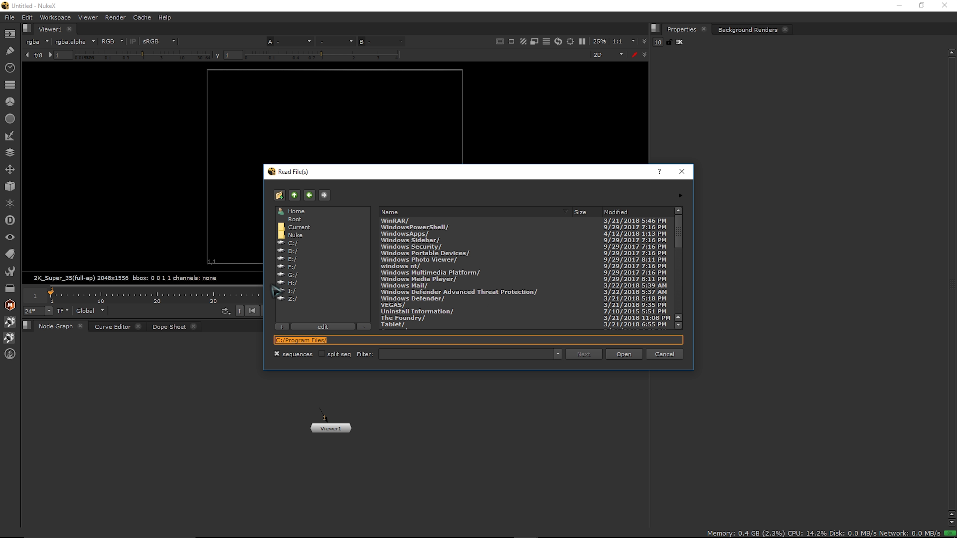
- Browse to D:/Youtube/static/seq and load sraric###.jpg (0-210) as a Read node
{"action": "left_click", "coordinate": [333, 251]}
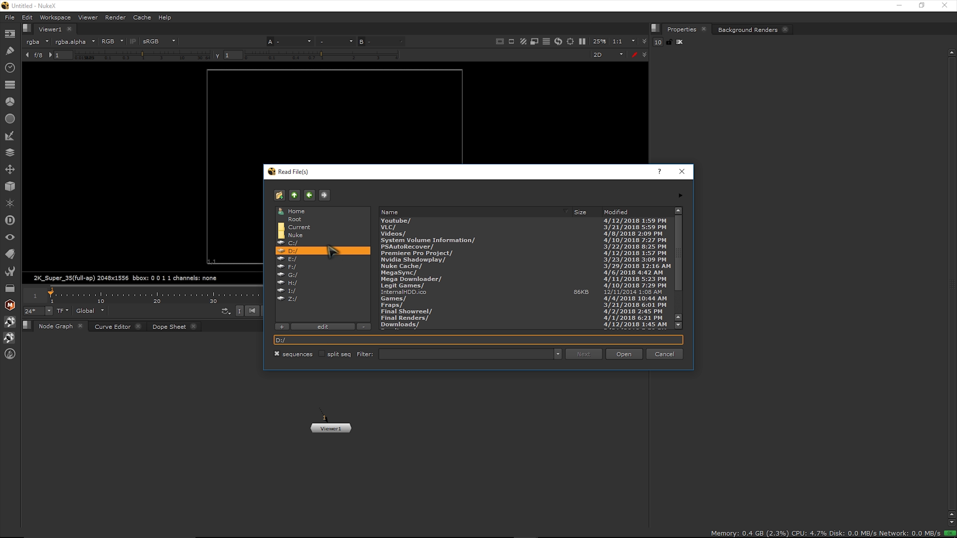
{"action": "scroll", "coordinate": [442, 248], "scroll_direction": "down", "scroll_amount": 1}
{"action": "scroll", "coordinate": [443, 247], "scroll_direction": "up", "scroll_amount": 1}
{"action": "left_click", "coordinate": [414, 212]}
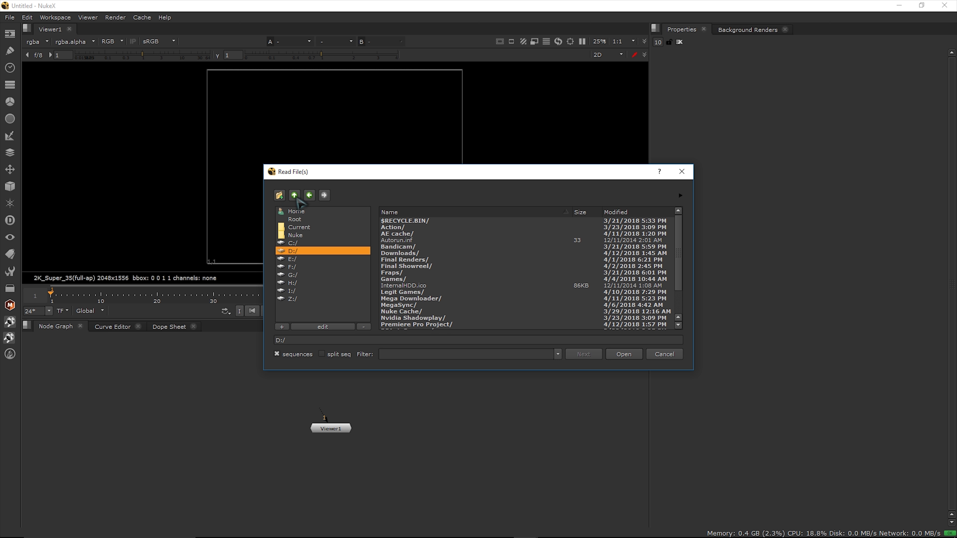
{"action": "scroll", "coordinate": [420, 257], "scroll_direction": "down", "scroll_amount": 2}
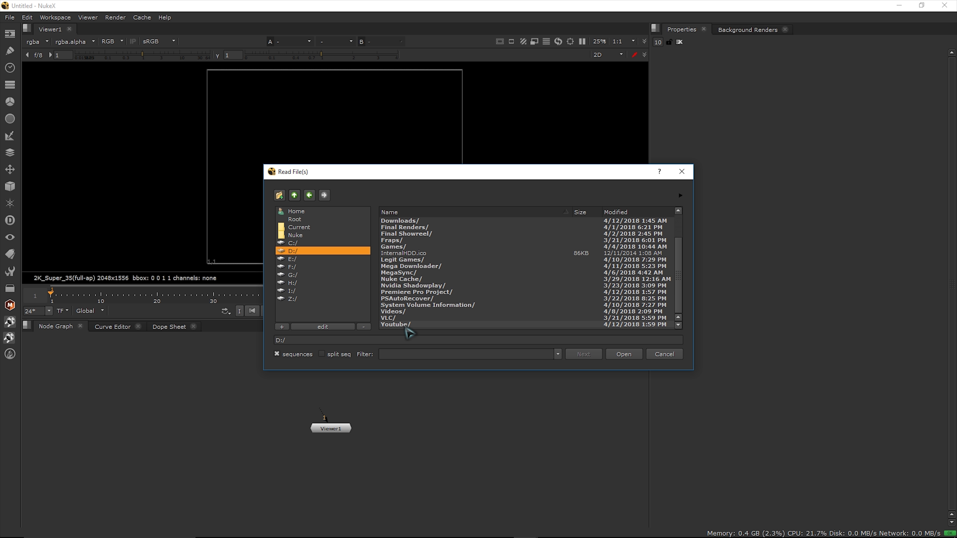
{"action": "double_click", "coordinate": [411, 325]}
{"action": "double_click", "coordinate": [396, 221]}
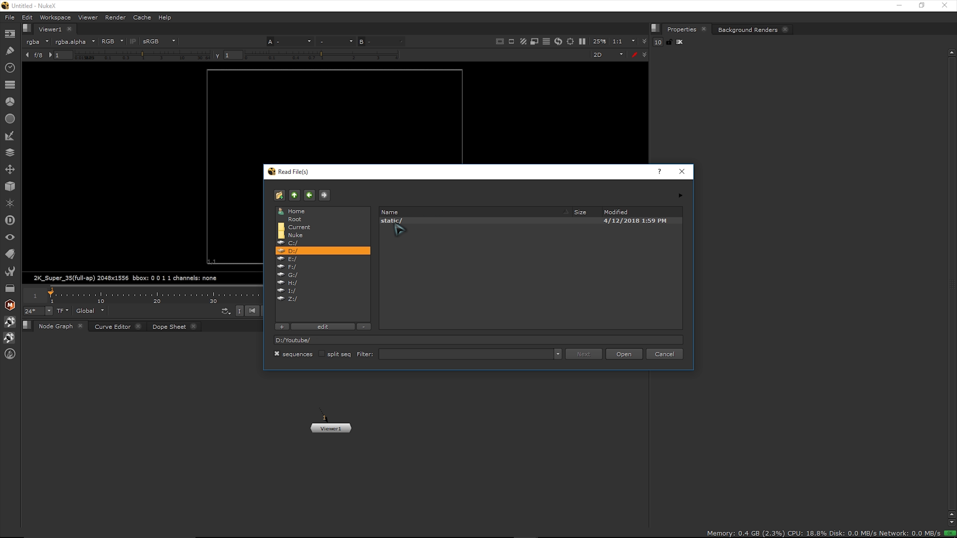
{"action": "double_click", "coordinate": [414, 222]}
{"action": "left_click", "coordinate": [424, 223]}
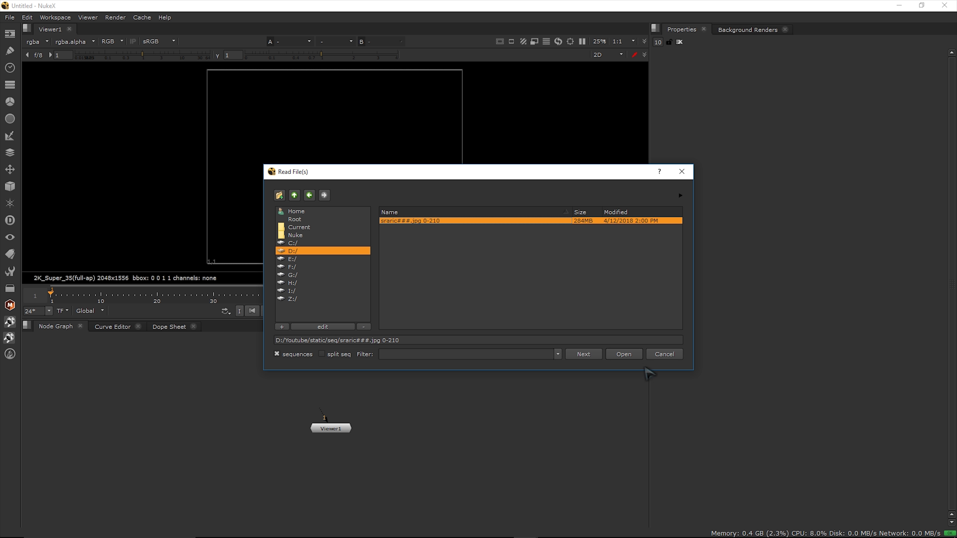
{"action": "left_click", "coordinate": [624, 355]}
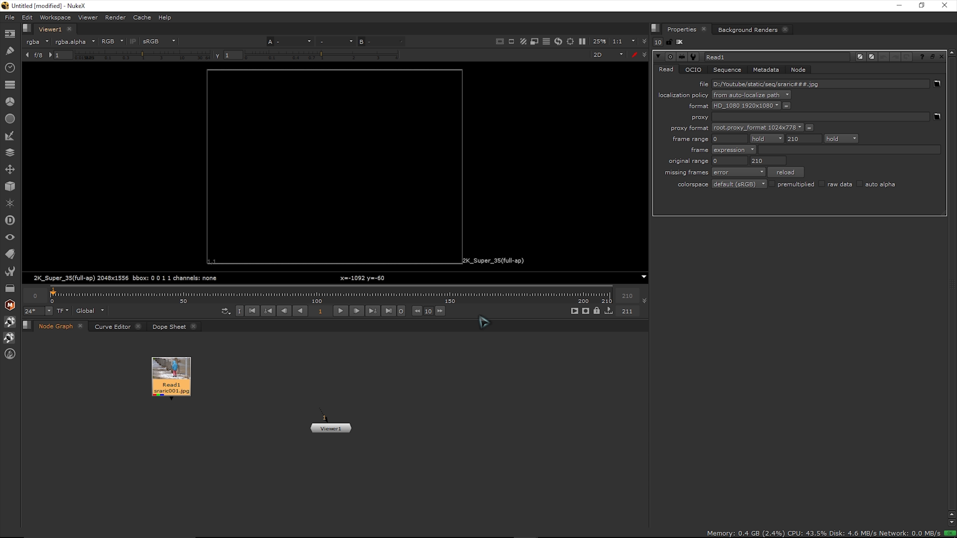
- Place Read1 above Viewer1, connect them, and enlarge the viewer area
{"action": "mouse_move", "coordinate": [323, 413]}
{"action": "left_mouse_down"}
{"action": "mouse_move", "coordinate": [225, 426]}
{"action": "mouse_move", "coordinate": [410, 430]}
{"action": "left_mouse_up"}
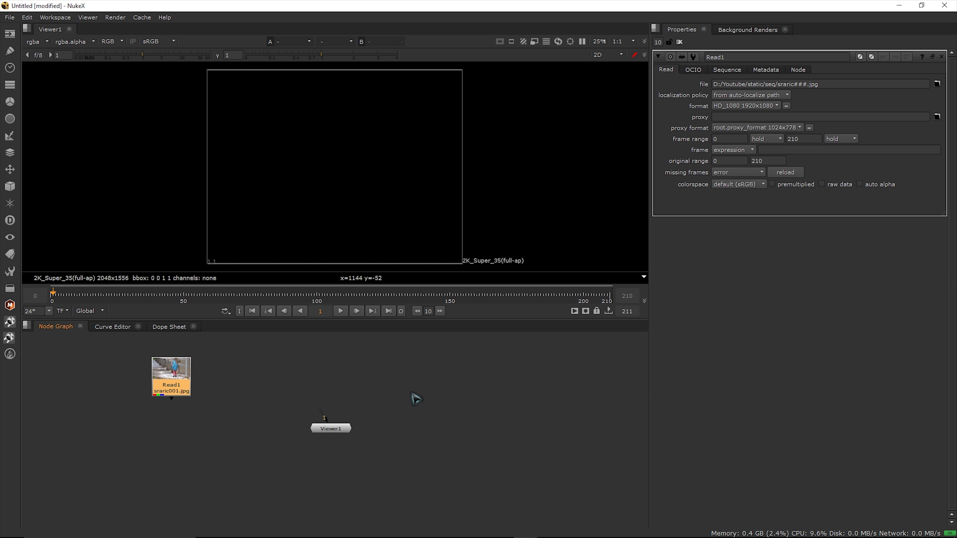
{"action": "left_click_drag", "start_coordinate": [186, 380], "coordinate": [353, 370]}
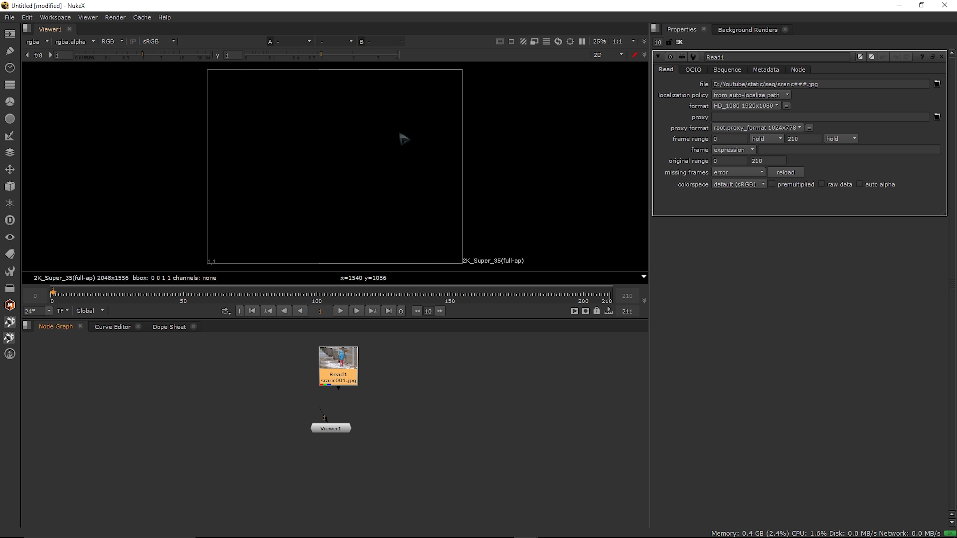
{"action": "left_click_drag", "start_coordinate": [333, 373], "coordinate": [313, 372]}
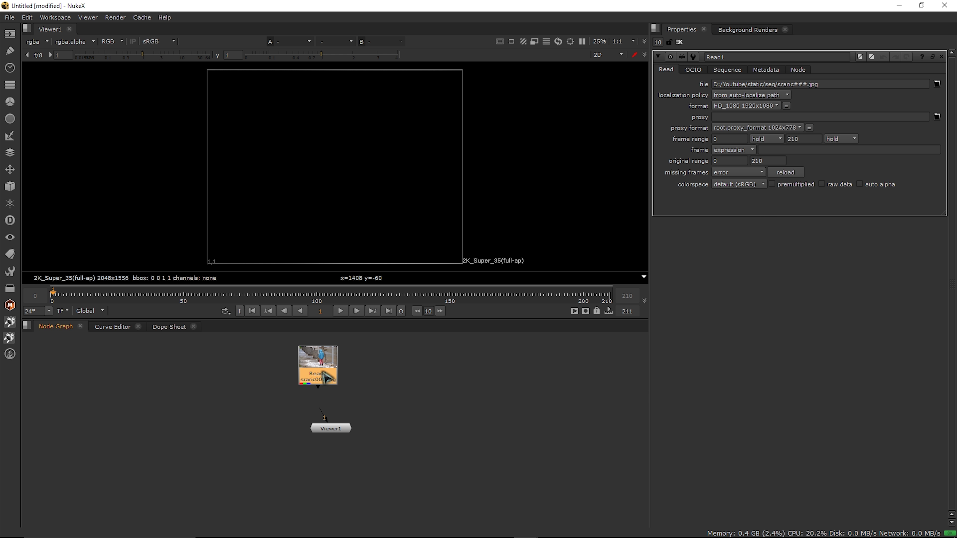
{"action": "mouse_move", "coordinate": [338, 424]}
{"action": "left_mouse_down"}
{"action": "mouse_move", "coordinate": [348, 440]}
{"action": "mouse_move", "coordinate": [319, 375]}
{"action": "left_mouse_up"}
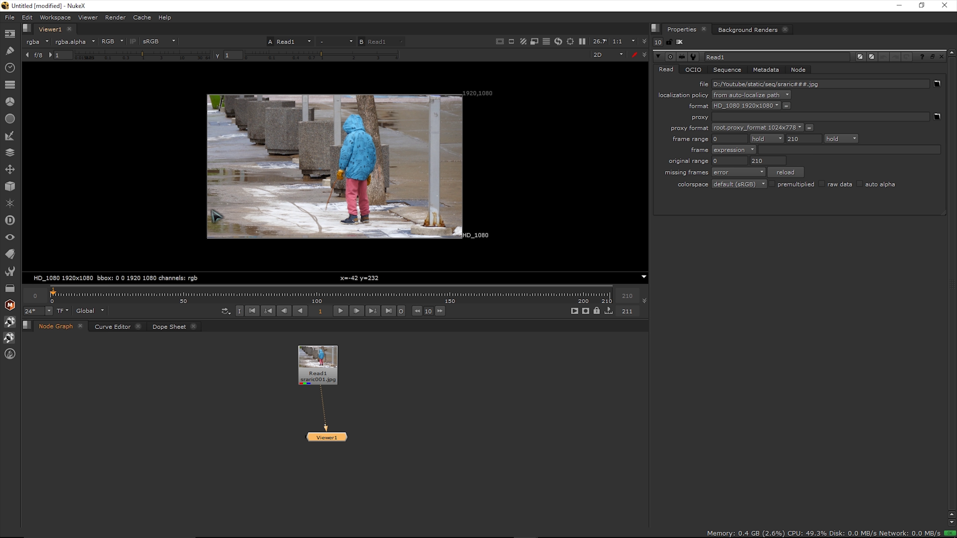
{"action": "left_click_drag", "start_coordinate": [359, 318], "coordinate": [358, 359]}
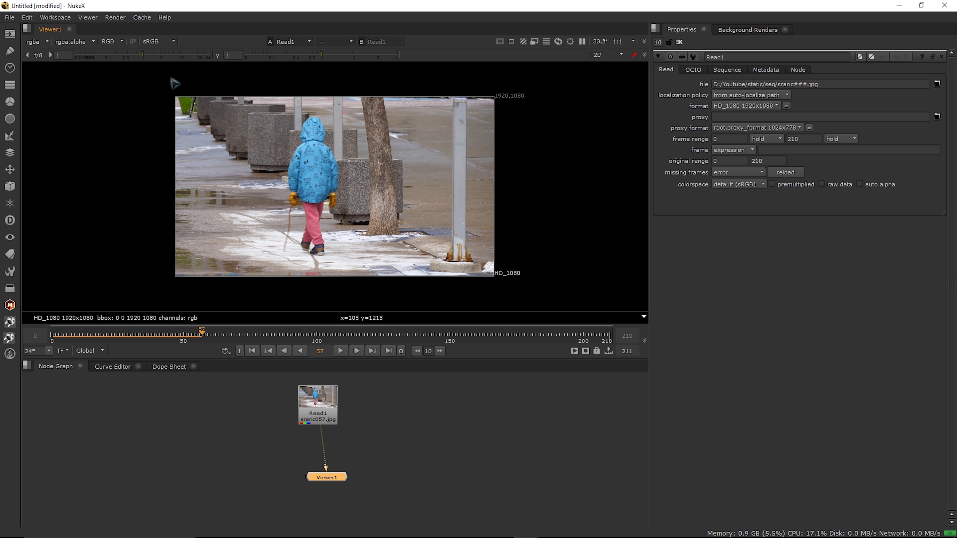
- Save the comp as static.nk in D:/Youtube/static and bring up Project Settings
{"action": "left_click", "coordinate": [9, 17]}
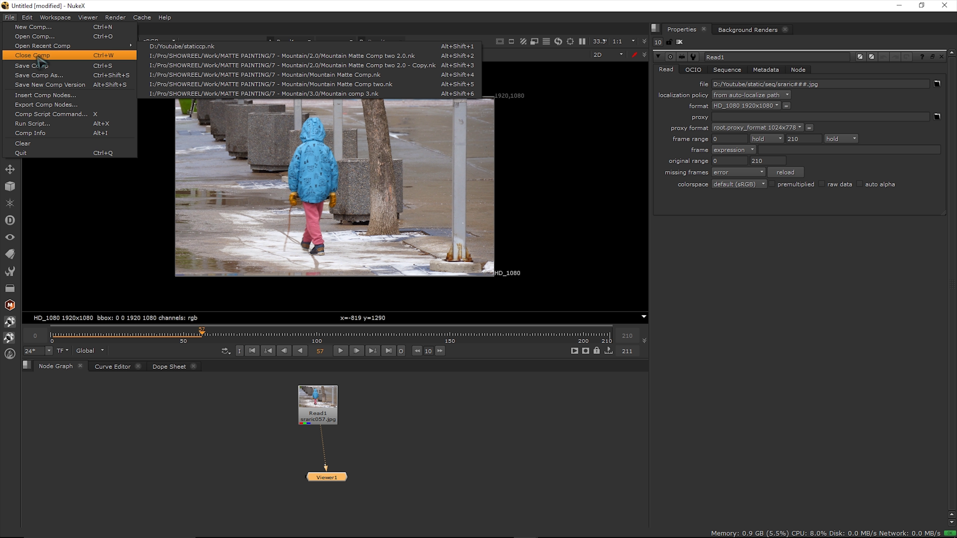
{"action": "left_click", "coordinate": [34, 65]}
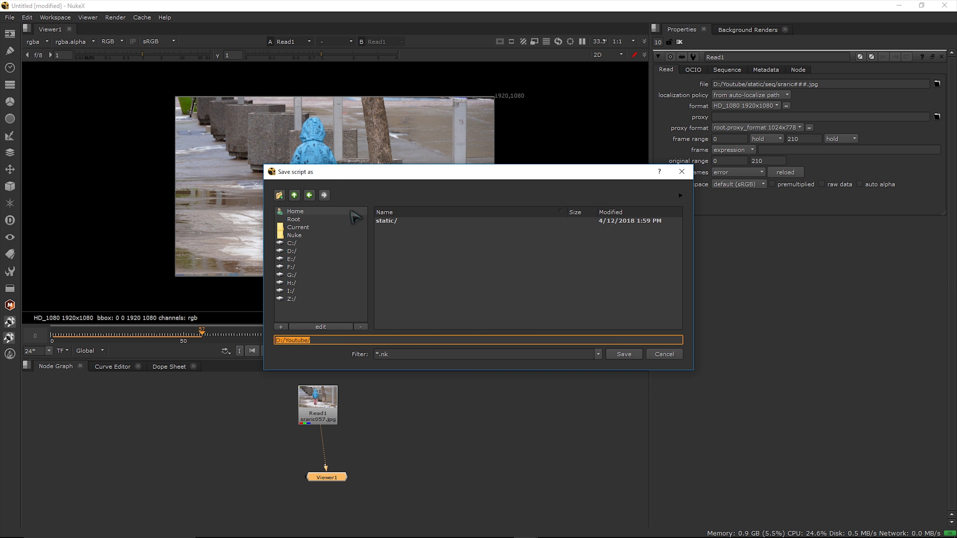
{"action": "left_click", "coordinate": [369, 340]}
{"action": "type", "text": "stati"}
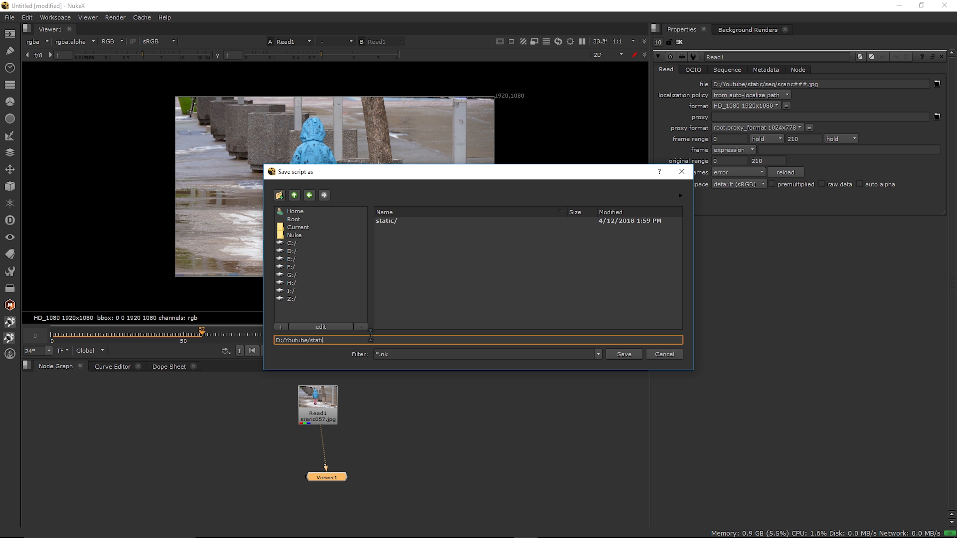
{"action": "type", "text": "c"}
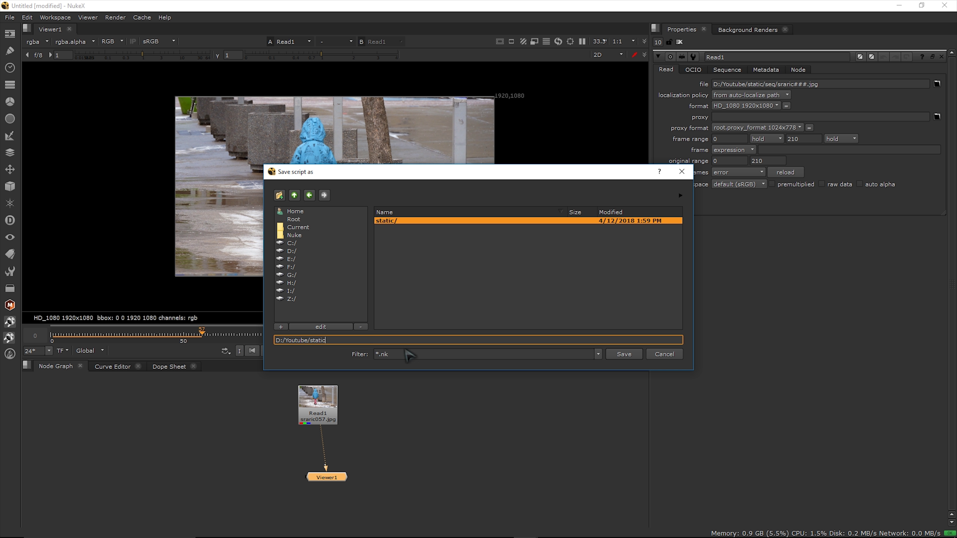
{"action": "left_click", "coordinate": [621, 354]}
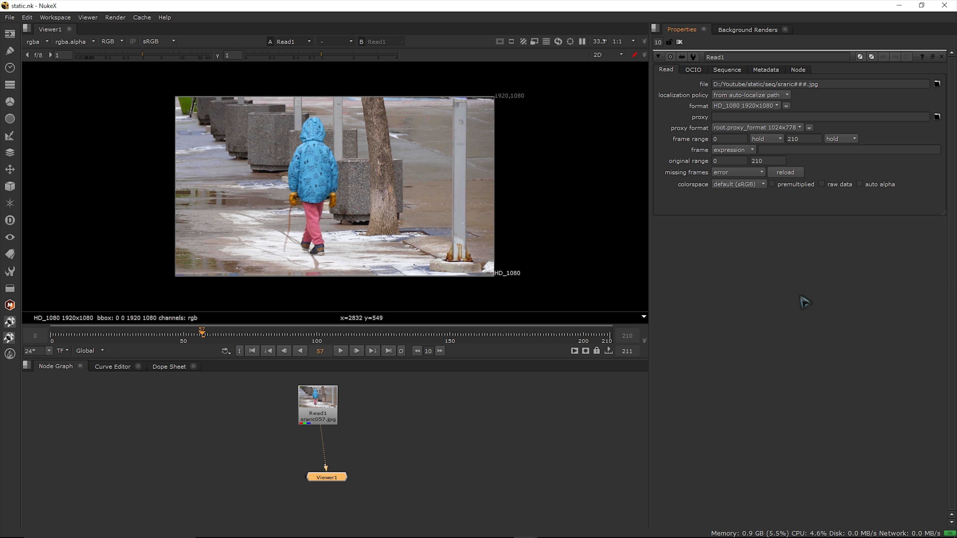
{"action": "key", "text": "s"}
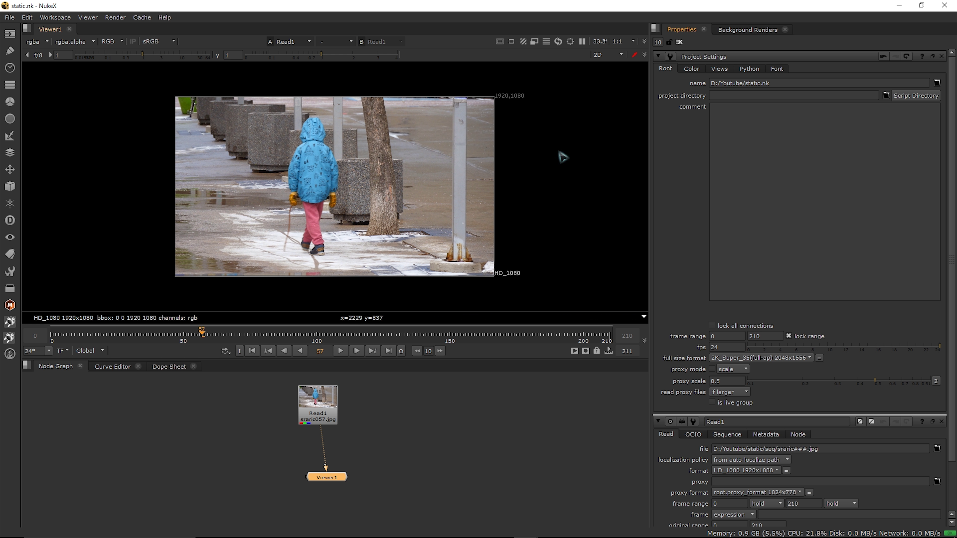
- Set the project full size format to HD_1080 1920x1080 and close the settings panels
{"action": "left_click", "coordinate": [792, 361]}
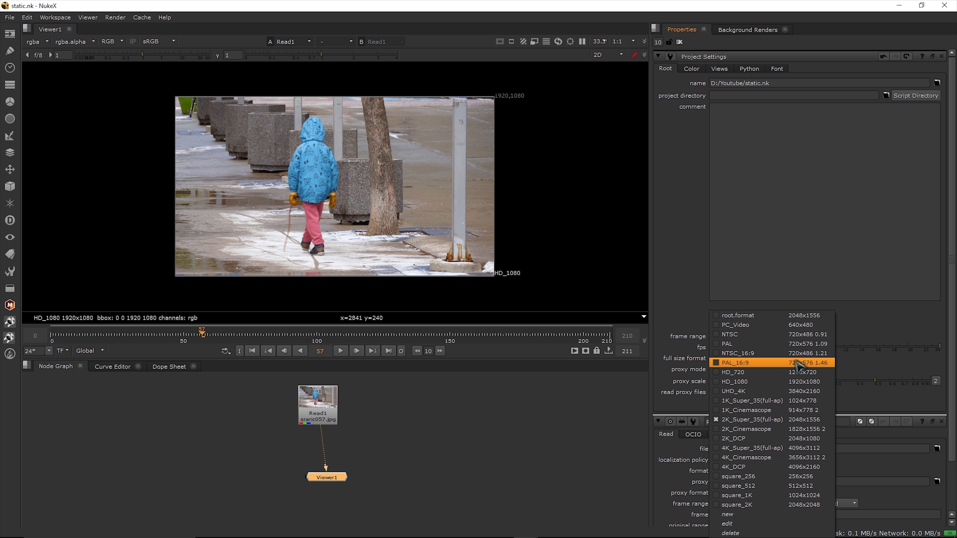
{"action": "left_click", "coordinate": [739, 381]}
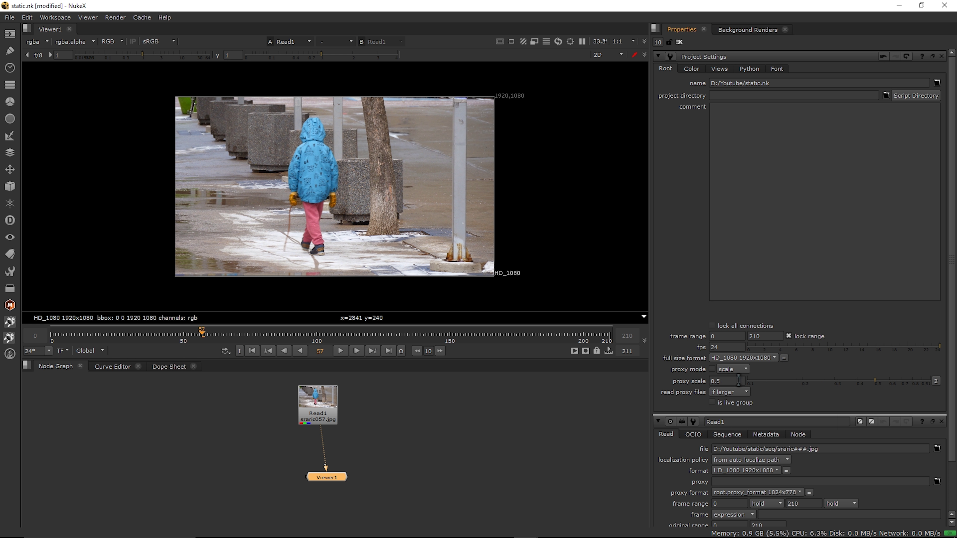
{"action": "left_click", "coordinate": [941, 57]}
{"action": "left_click", "coordinate": [941, 56]}
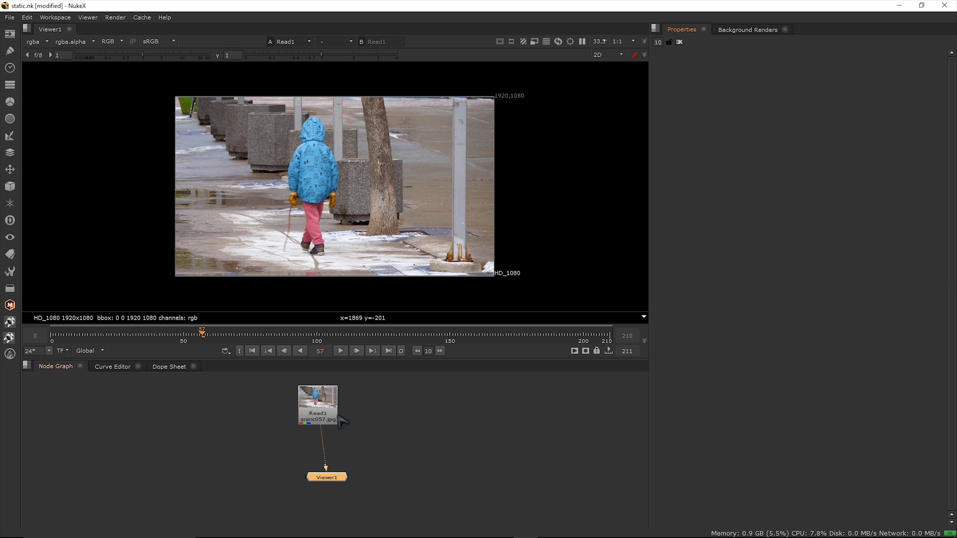
- Open Read1's properties, nudge the node right, and play the sraric sequence
{"action": "double_click", "coordinate": [326, 418]}
{"action": "left_click_drag", "start_coordinate": [326, 418], "coordinate": [353, 418]}
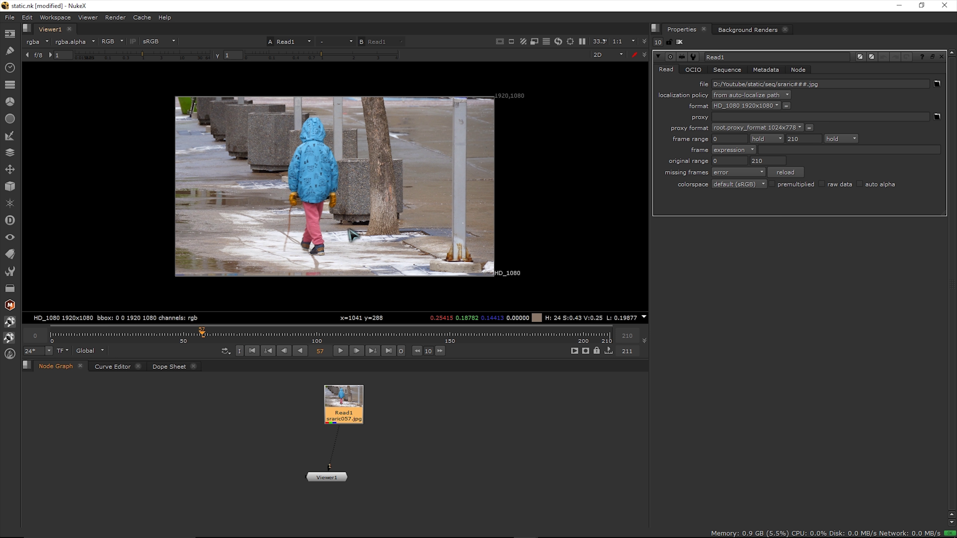
{"action": "left_click", "coordinate": [340, 351]}
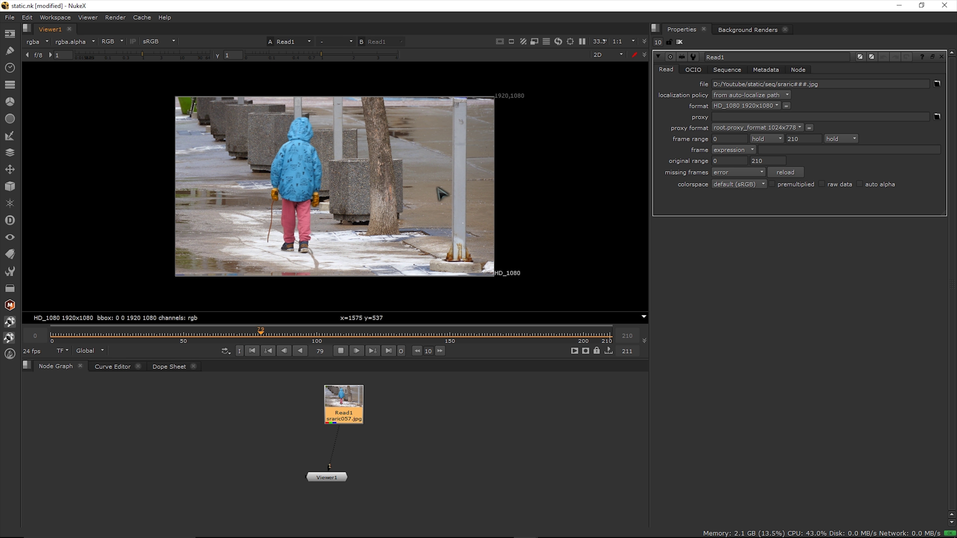
- Stop playback, jump to frame 0, and scrub forward to frame 186
{"action": "key", "text": "space"}
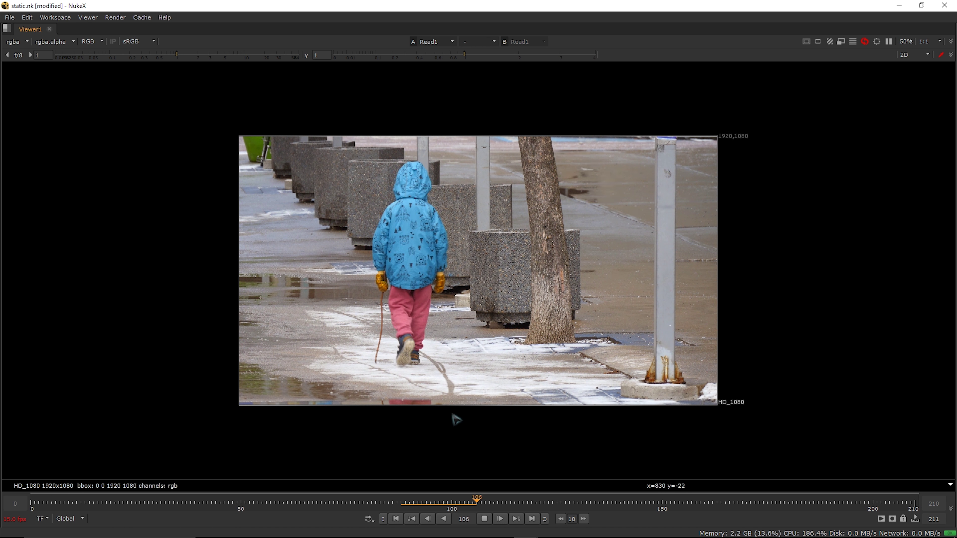
{"action": "key", "text": "space"}
{"action": "left_click", "coordinate": [340, 350]}
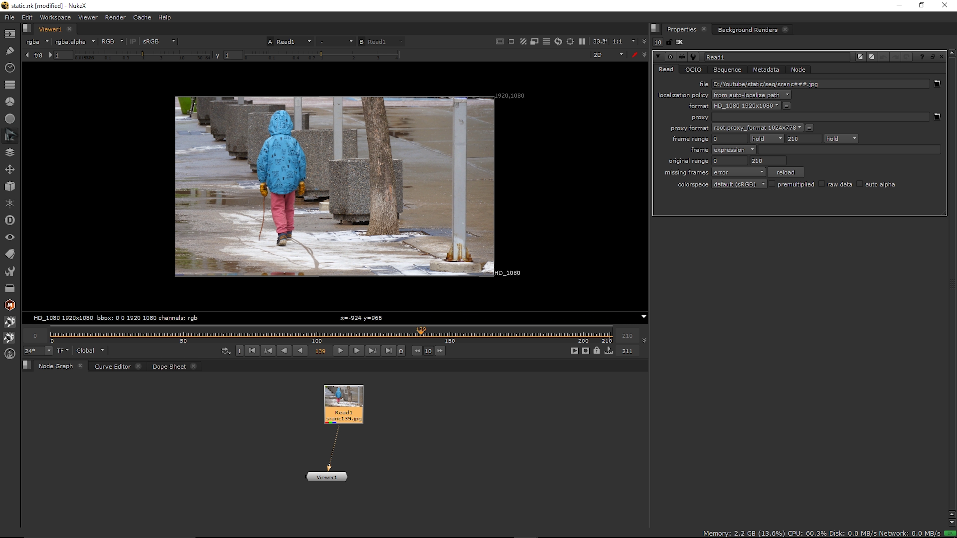
{"action": "left_click", "coordinate": [50, 336]}
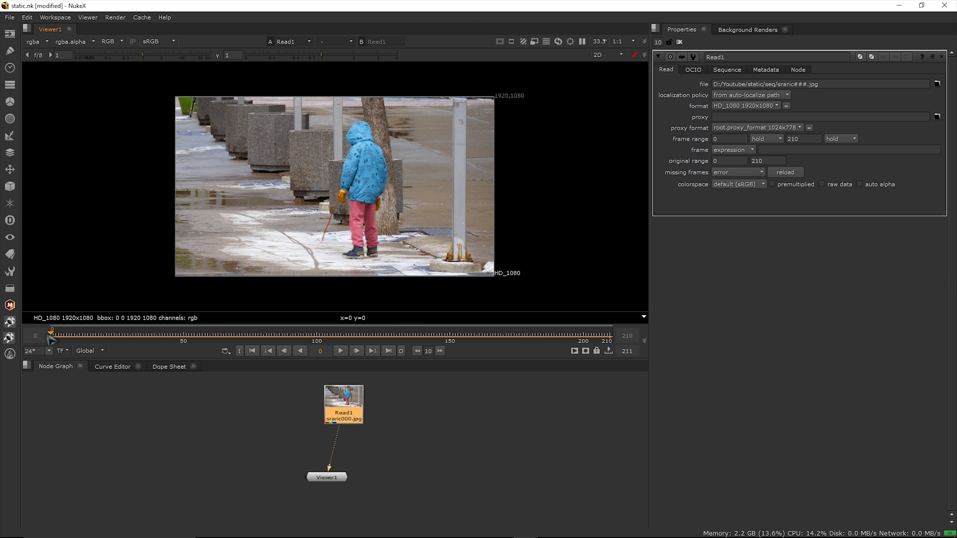
{"action": "mouse_move", "coordinate": [53, 339]}
{"action": "left_mouse_down"}
{"action": "mouse_move", "coordinate": [193, 319]}
{"action": "mouse_move", "coordinate": [17, 318]}
{"action": "left_mouse_up"}
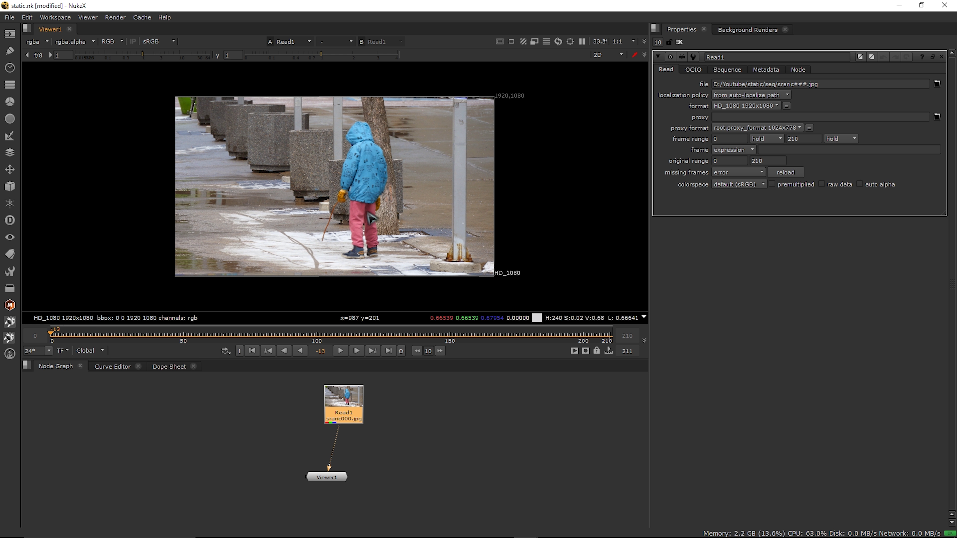
{"action": "left_click_drag", "start_coordinate": [55, 337], "coordinate": [546, 331]}
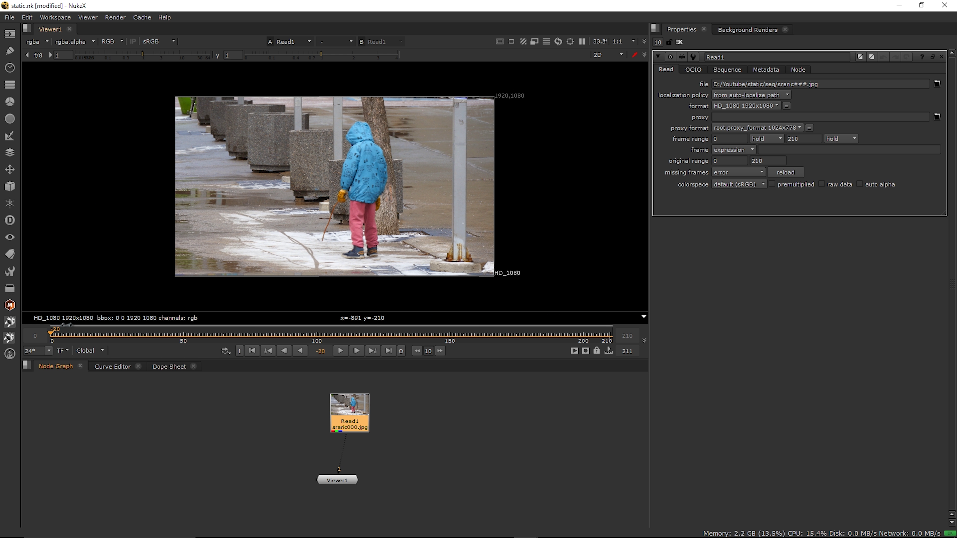
- Compare the early frames with frame 196 and the sequence end, placing Viewer1 under Read1
{"action": "mouse_move", "coordinate": [59, 333]}
{"action": "left_mouse_down"}
{"action": "mouse_move", "coordinate": [97, 337]}
{"action": "mouse_move", "coordinate": [53, 334]}
{"action": "left_mouse_up"}
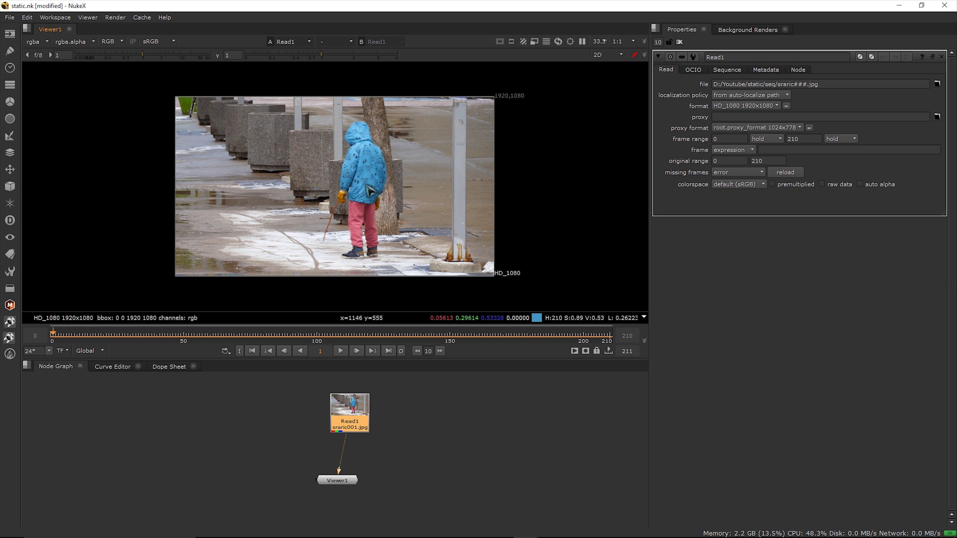
{"action": "left_click", "coordinate": [573, 333]}
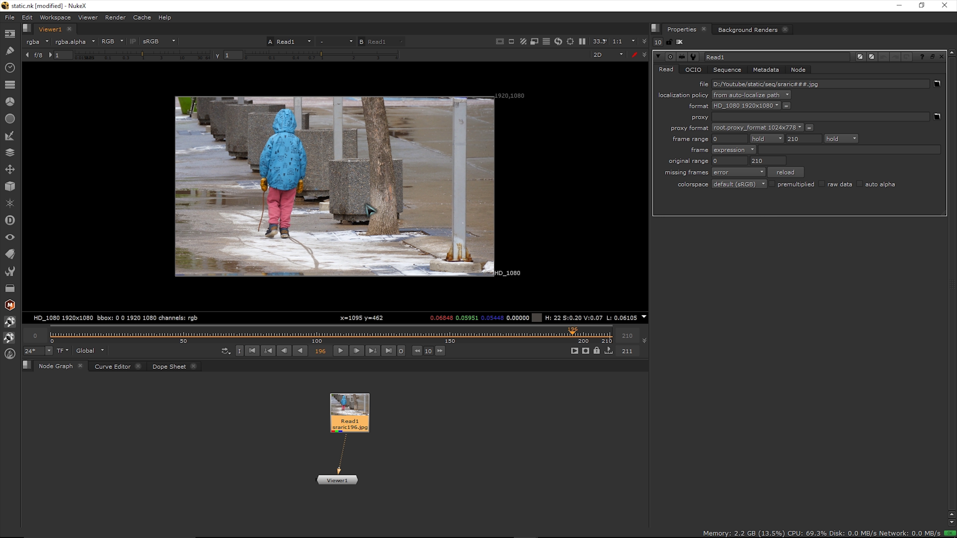
{"action": "left_click", "coordinate": [60, 335]}
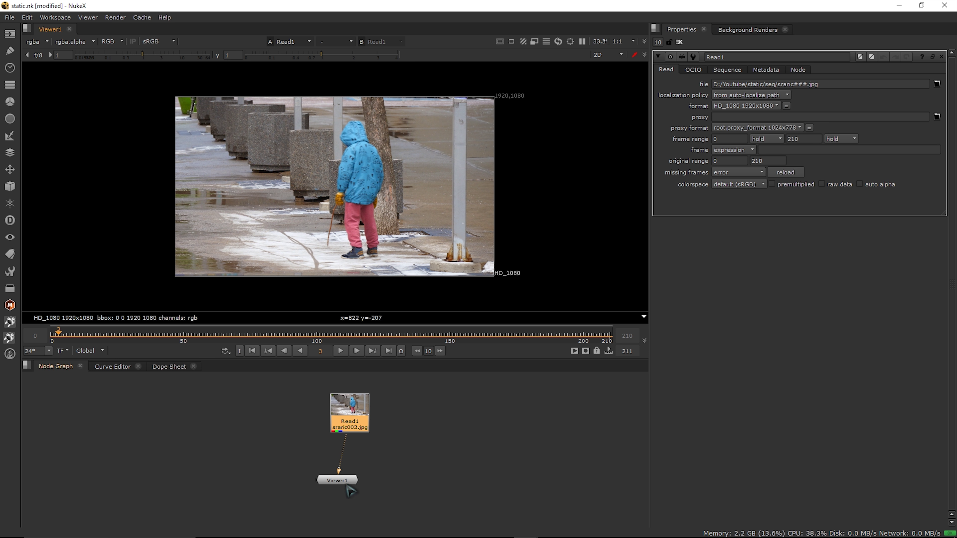
{"action": "left_click_drag", "start_coordinate": [347, 487], "coordinate": [359, 480]}
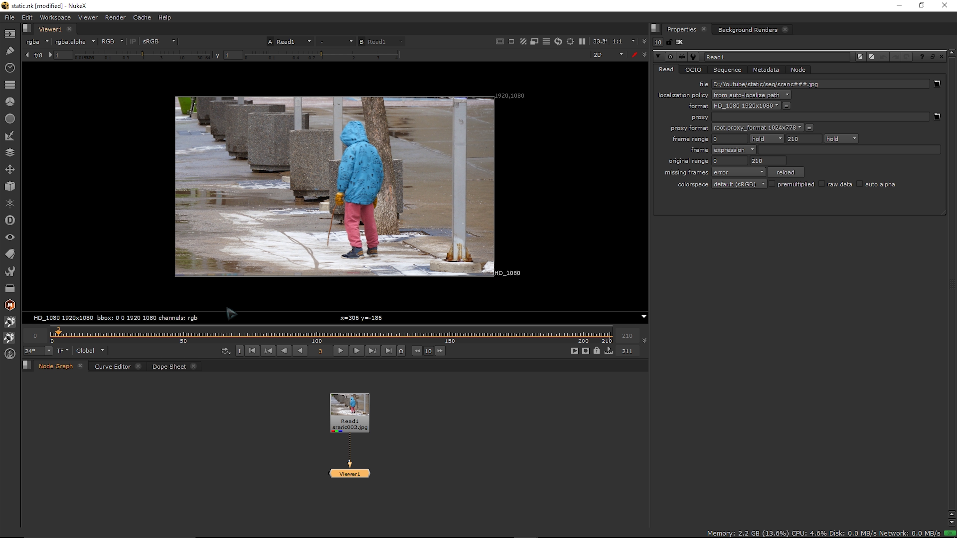
{"action": "left_click", "coordinate": [55, 335]}
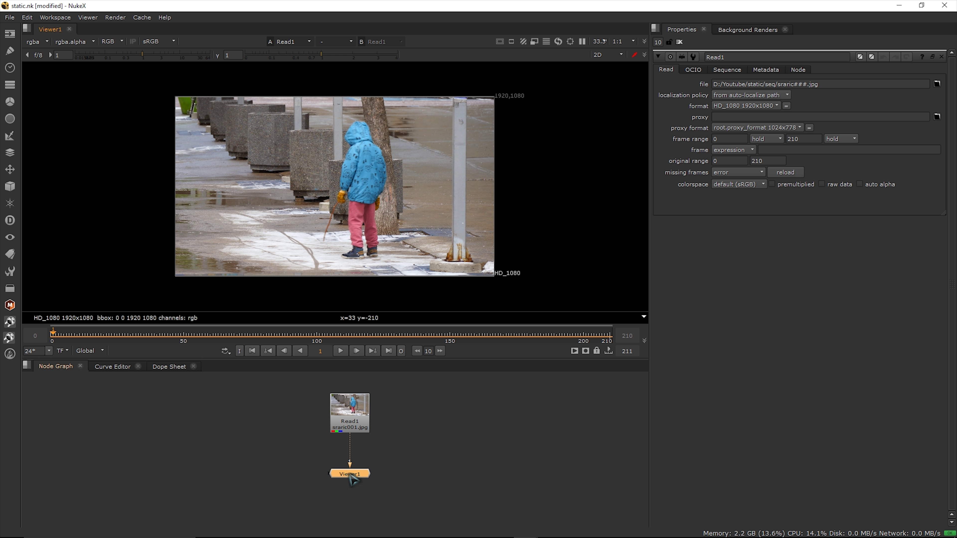
{"action": "left_click", "coordinate": [364, 425]}
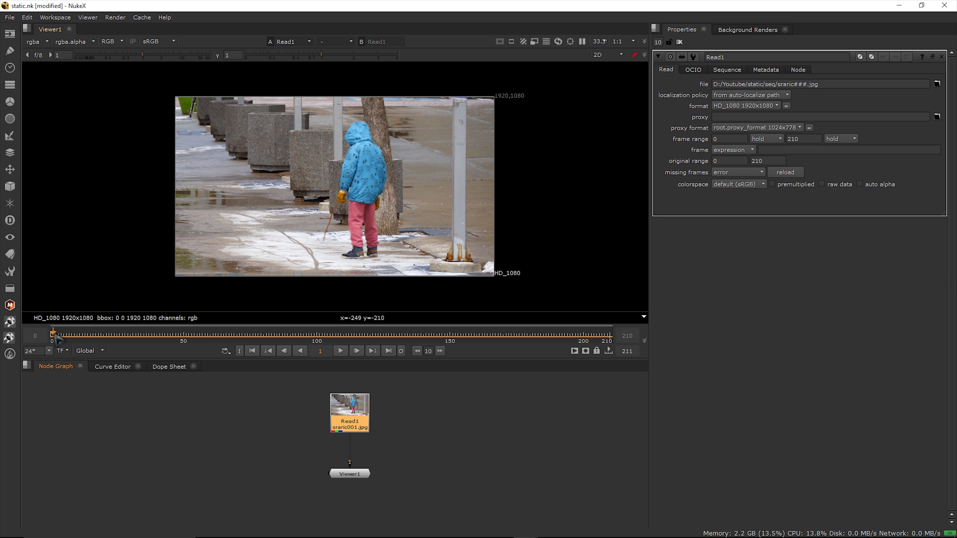
{"action": "left_click_drag", "start_coordinate": [57, 339], "coordinate": [49, 341]}
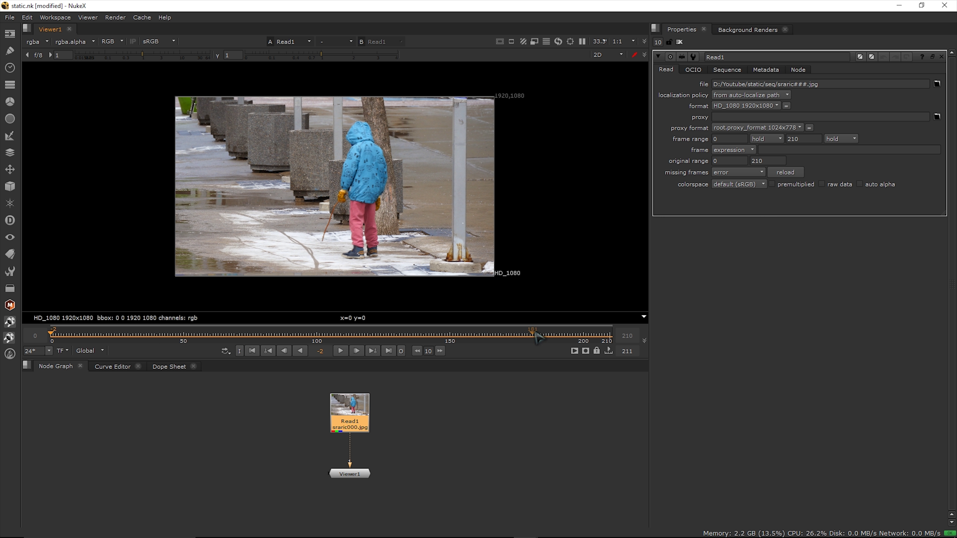
{"action": "left_click_drag", "start_coordinate": [537, 338], "coordinate": [642, 341]}
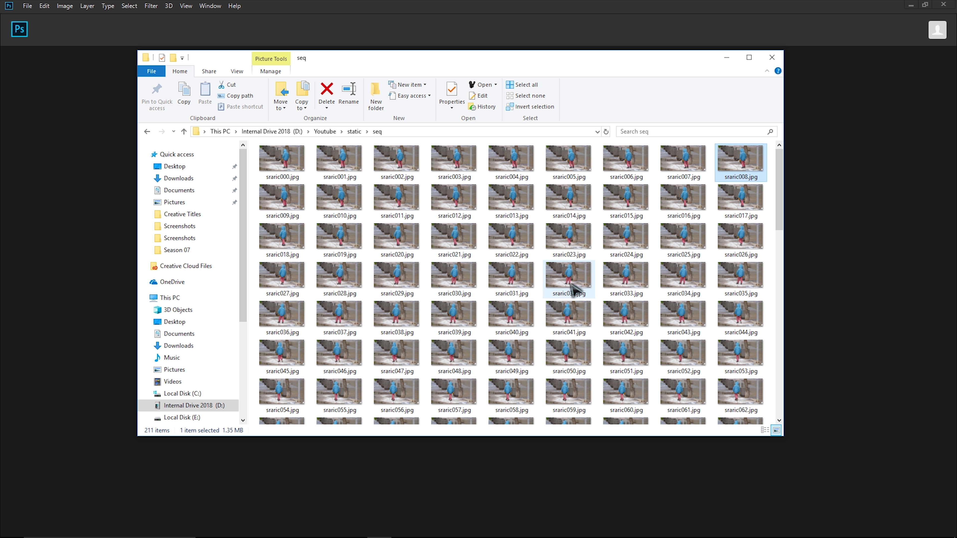
- Locate sraric000.jpg and sraric210.jpg in the seq folder, then drag sraric000.jpg into Photoshop
{"action": "left_click", "coordinate": [561, 301]}
{"action": "scroll", "coordinate": [564, 307], "scroll_direction": "up", "scroll_amount": 2}
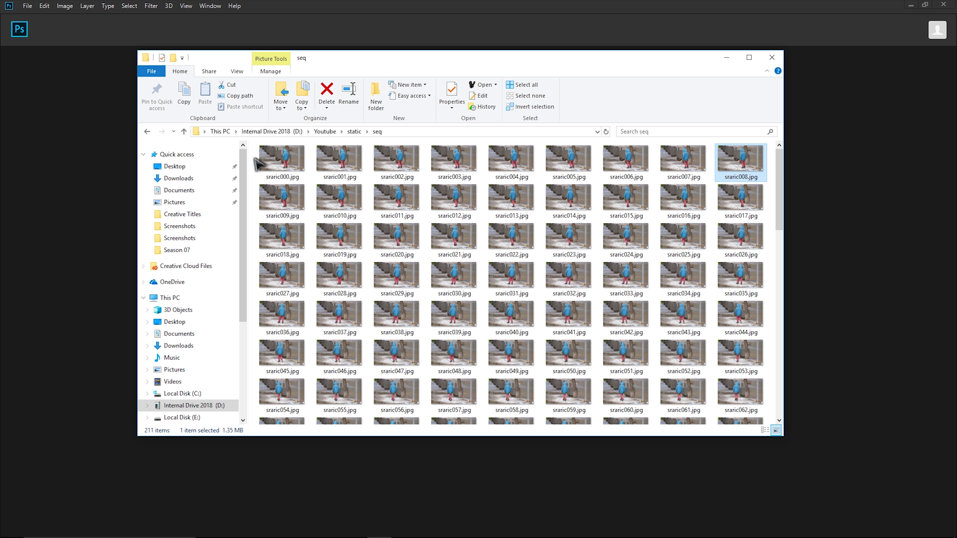
{"action": "left_click", "coordinate": [276, 164]}
{"action": "scroll", "coordinate": [339, 200], "scroll_direction": "down", "scroll_amount": 8}
{"action": "scroll", "coordinate": [371, 249], "scroll_direction": "down", "scroll_amount": 8}
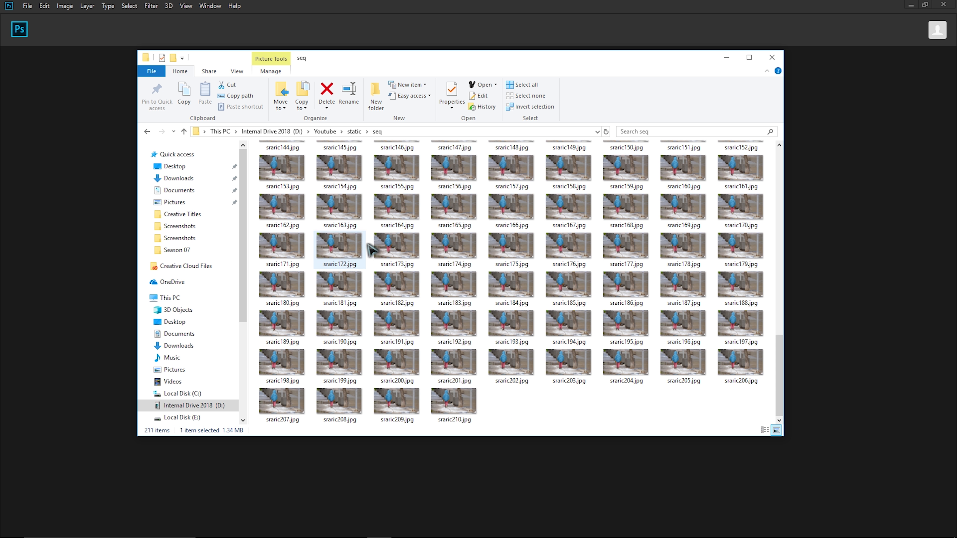
{"action": "left_click", "coordinate": [455, 401]}
{"action": "scroll", "coordinate": [341, 246], "scroll_direction": "up", "scroll_amount": 8}
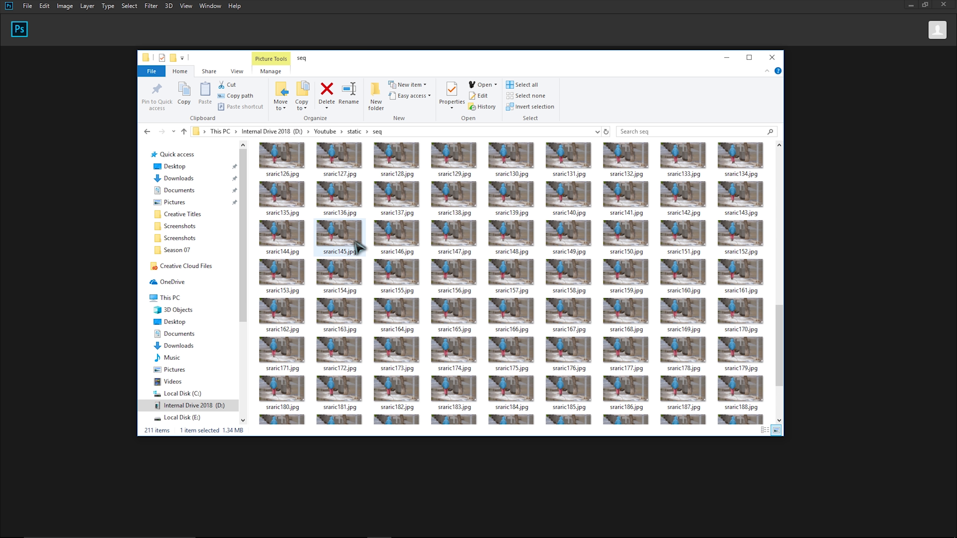
{"action": "scroll", "coordinate": [357, 247], "scroll_direction": "up", "scroll_amount": 8}
{"action": "left_click", "coordinate": [289, 166]}
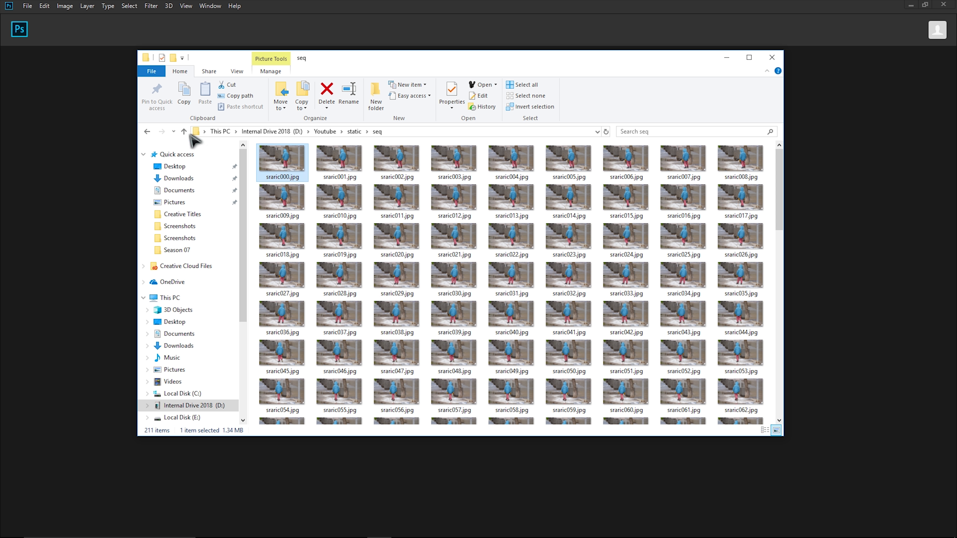
{"action": "left_click_drag", "start_coordinate": [486, 70], "coordinate": [191, 157]}
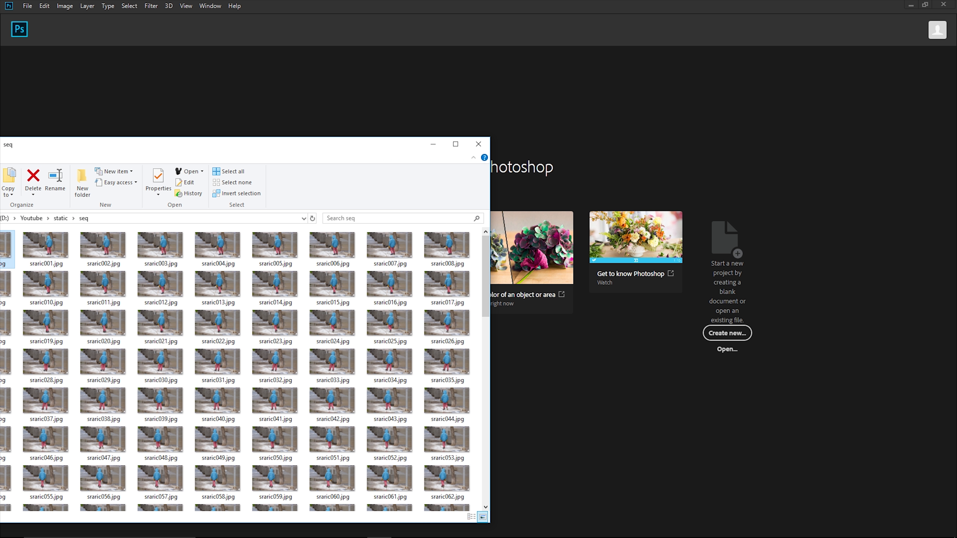
{"action": "left_click_drag", "start_coordinate": [8, 249], "coordinate": [599, 113]}
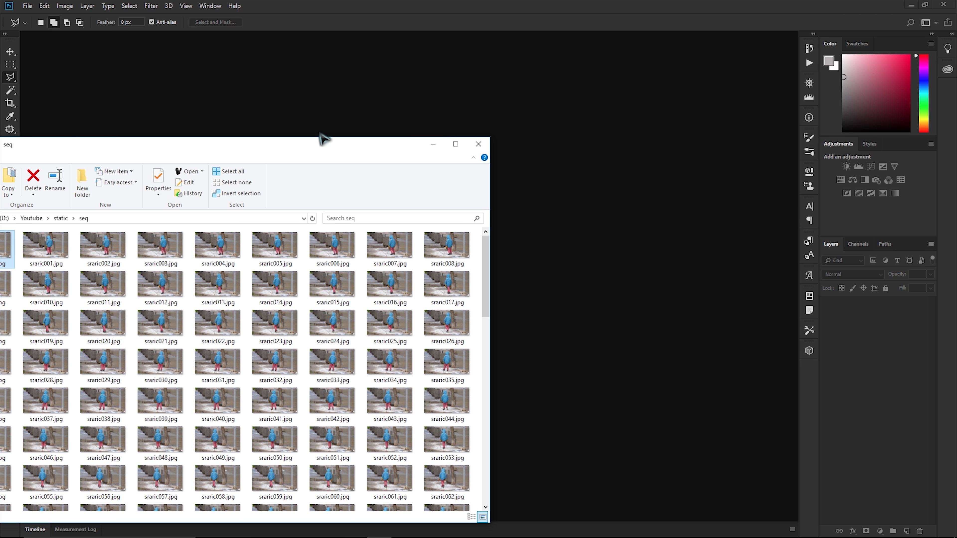
- Place the last frame sraric210.jpg onto the sraric000 image as a new layer
{"action": "left_click_drag", "start_coordinate": [341, 152], "coordinate": [2, 107]}
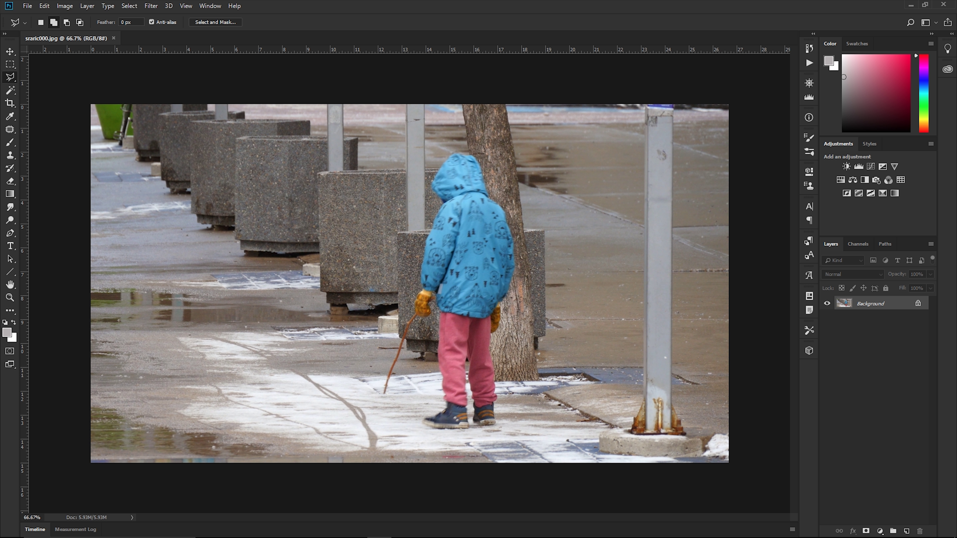
{"action": "key", "text": "alt+Tab"}
{"action": "left_click_drag", "start_coordinate": [491, 132], "coordinate": [544, 82]}
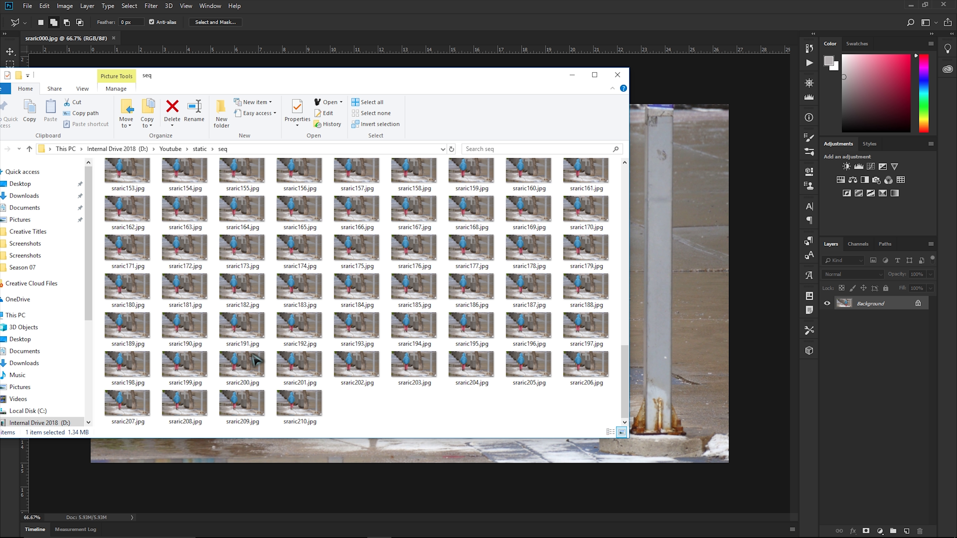
{"action": "left_click_drag", "start_coordinate": [256, 360], "coordinate": [728, 339]}
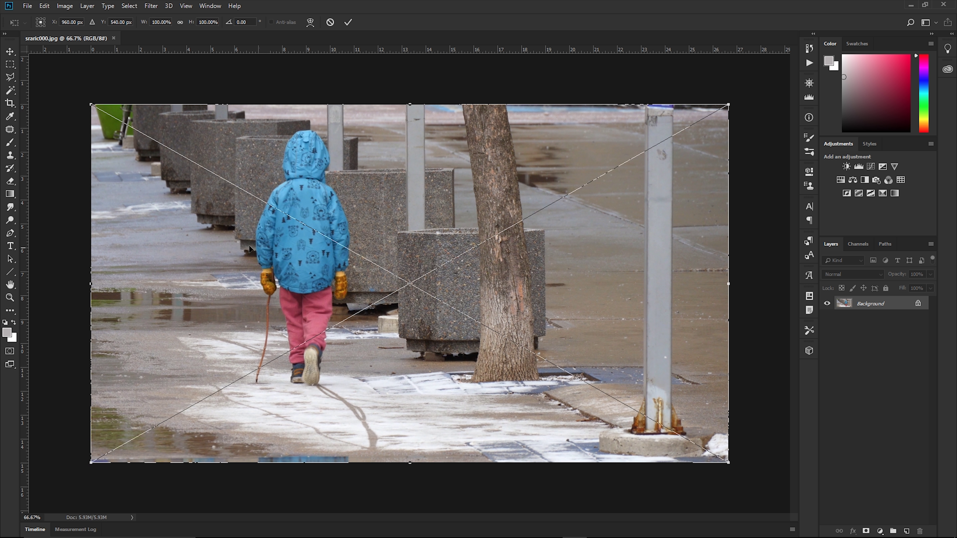
{"action": "key", "text": "Return"}
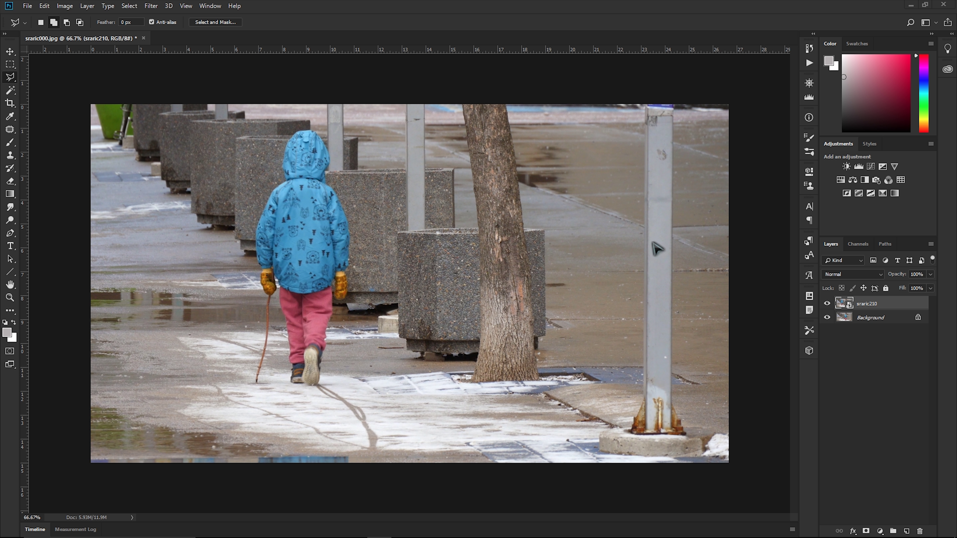
- Rasterize the sraric210 layer and convert the Background into Layer 0
{"action": "right_click", "coordinate": [906, 306]}
{"action": "left_click", "coordinate": [843, 290]}
{"action": "double_click", "coordinate": [898, 320]}
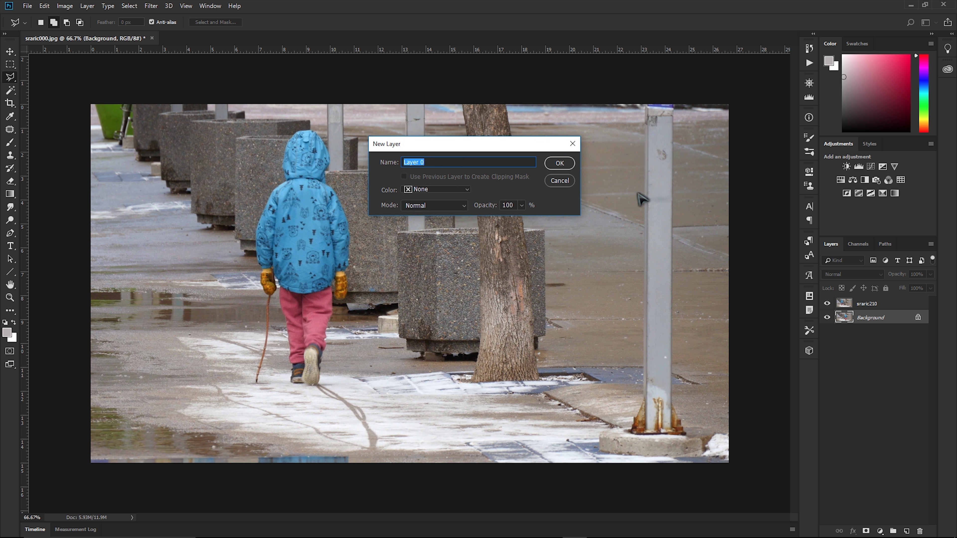
{"action": "left_click", "coordinate": [560, 166]}
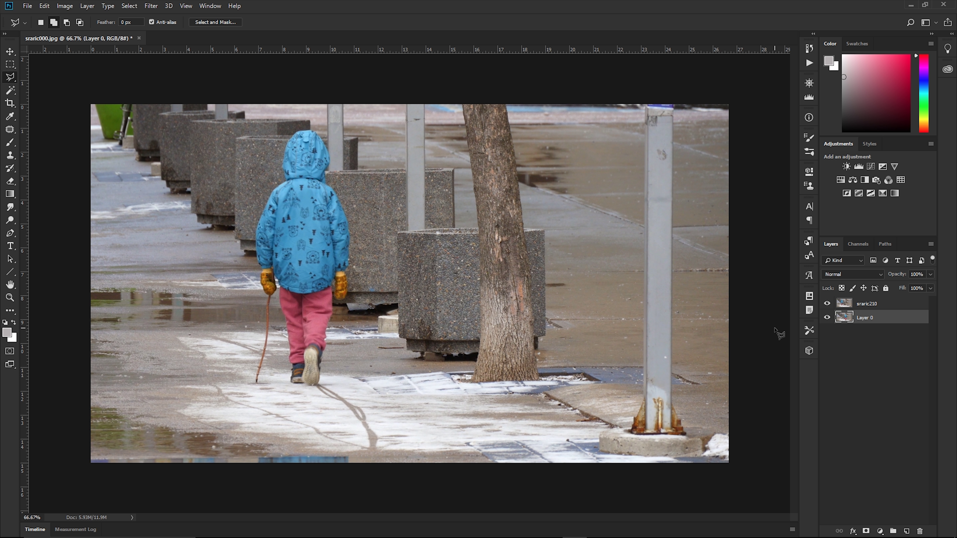
- Select sraric210, switch to the Move tool, and test its opacity between 0% and 100%
{"action": "left_click", "coordinate": [866, 303]}
{"action": "key", "text": "b"}
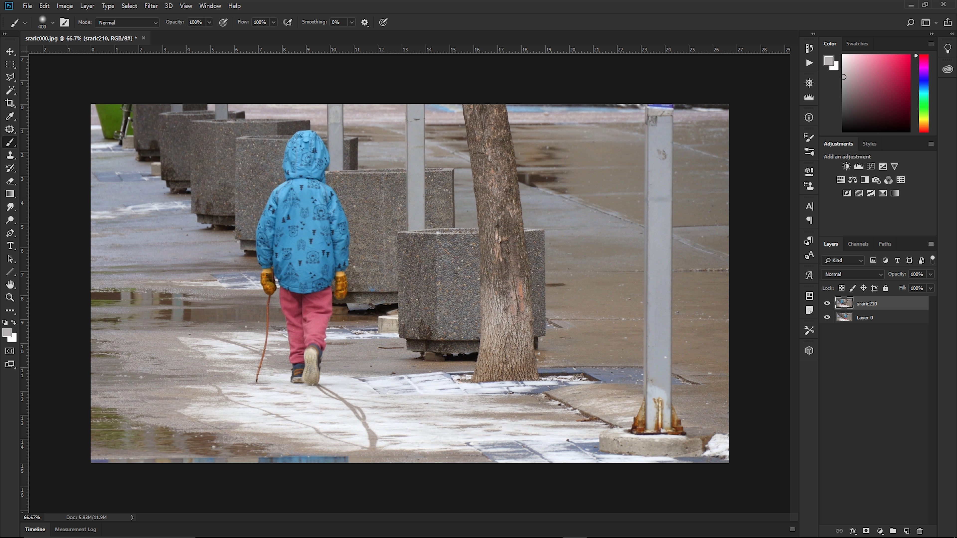
{"action": "left_click", "coordinate": [9, 51]}
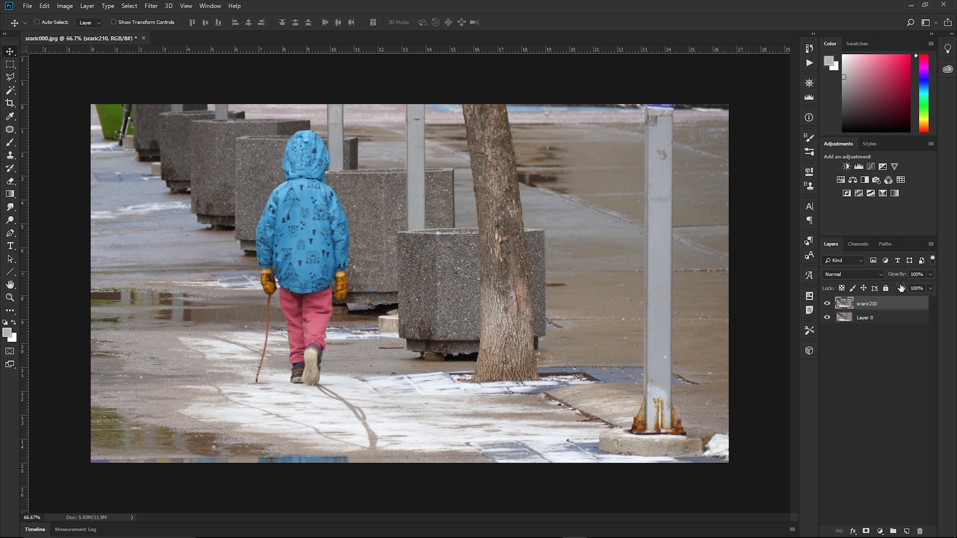
{"action": "left_click_drag", "start_coordinate": [903, 278], "coordinate": [778, 280]}
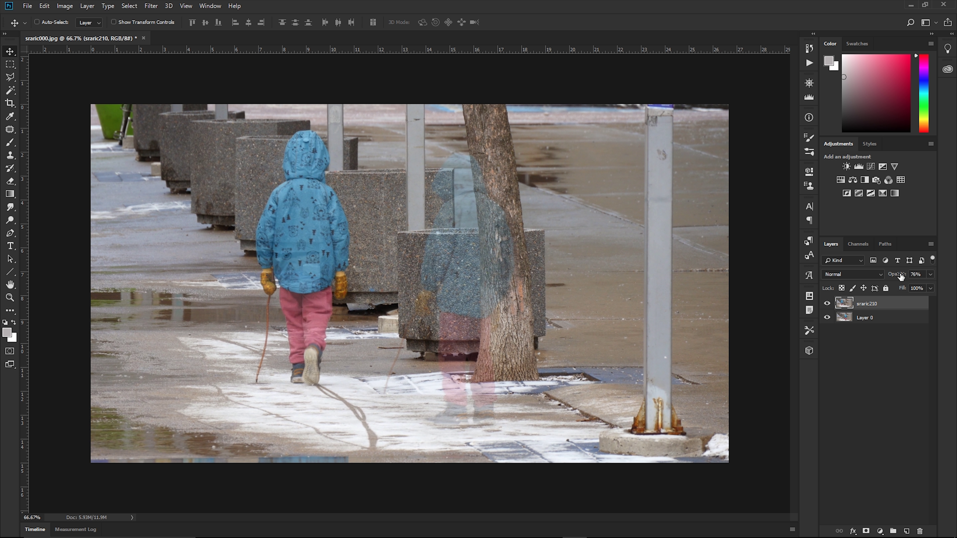
{"action": "left_click_drag", "start_coordinate": [875, 281], "coordinate": [856, 285]}
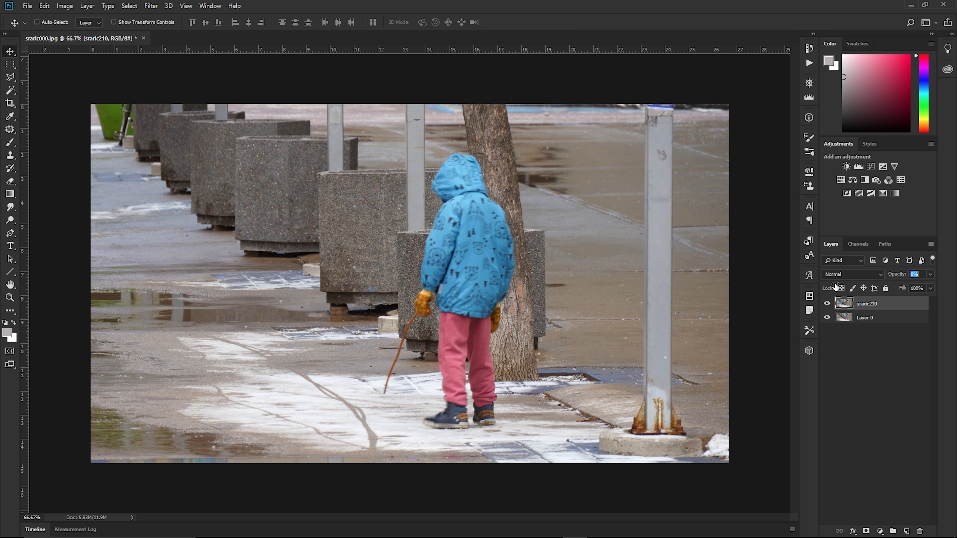
{"action": "left_click_drag", "start_coordinate": [862, 283], "coordinate": [907, 281]}
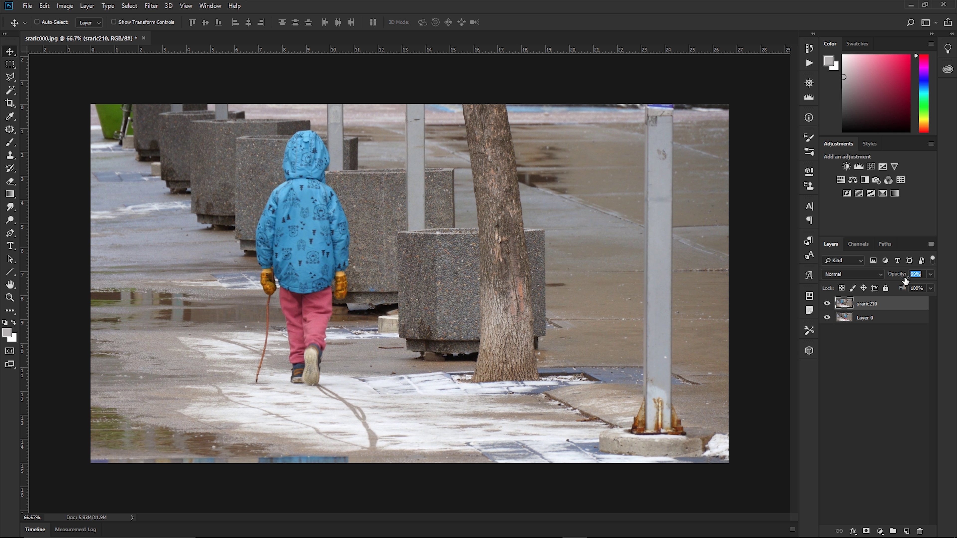
- Try 27% and 80% opacity, settle on 36%, and add a white layer mask
{"action": "type", "text": "27"}
{"action": "key", "text": "Return"}
{"action": "key", "text": "b"}
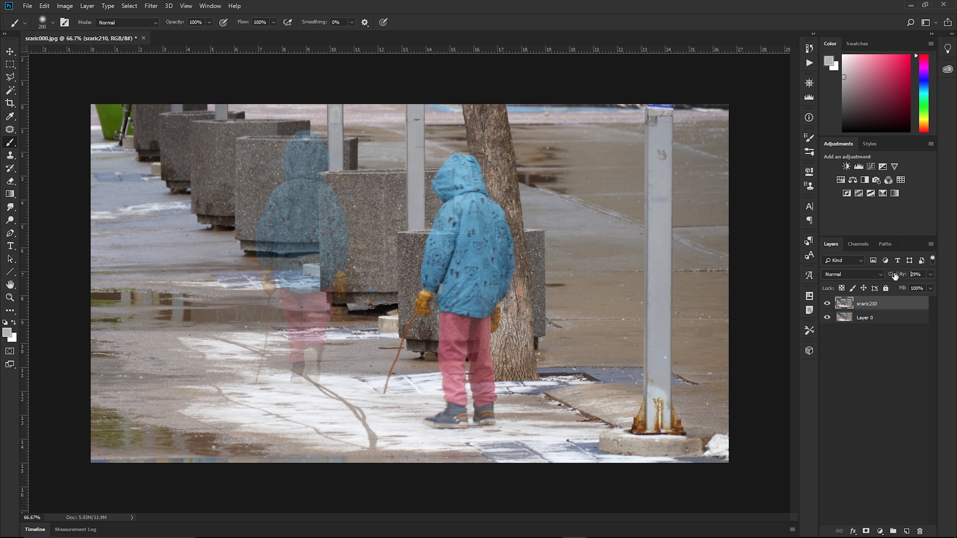
{"action": "type", "text": "80"}
{"action": "key", "text": "Return"}
{"action": "left_click_drag", "start_coordinate": [915, 278], "coordinate": [899, 283]}
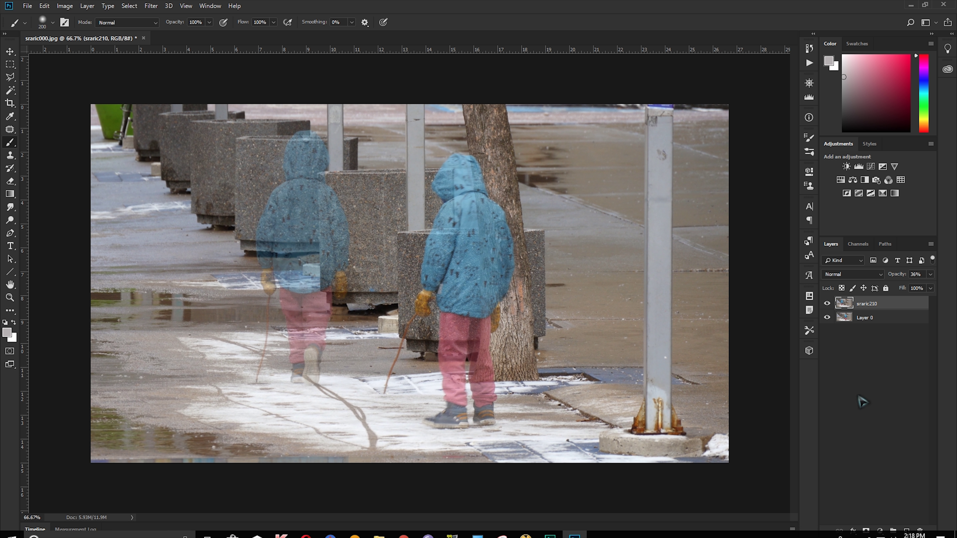
{"action": "left_click", "coordinate": [866, 531]}
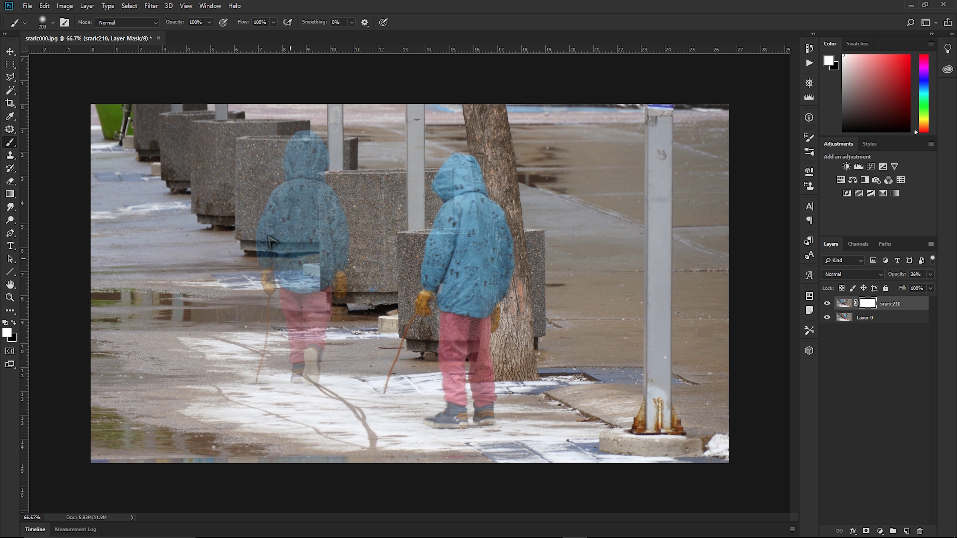
- Paint the sraric210 mask black with a soft 125 px brush to erase the left child
{"action": "right_click", "coordinate": [289, 260], "text": "alt"}
{"action": "key", "text": "x"}
{"action": "mouse_move", "coordinate": [301, 143]}
{"action": "left_mouse_down"}
{"action": "mouse_move", "coordinate": [302, 199]}
{"action": "mouse_move", "coordinate": [341, 234]}
{"action": "mouse_move", "coordinate": [317, 363]}
{"action": "mouse_move", "coordinate": [264, 354]}
{"action": "mouse_move", "coordinate": [269, 223]}
{"action": "mouse_move", "coordinate": [371, 283]}
{"action": "mouse_move", "coordinate": [311, 254]}
{"action": "left_mouse_up"}
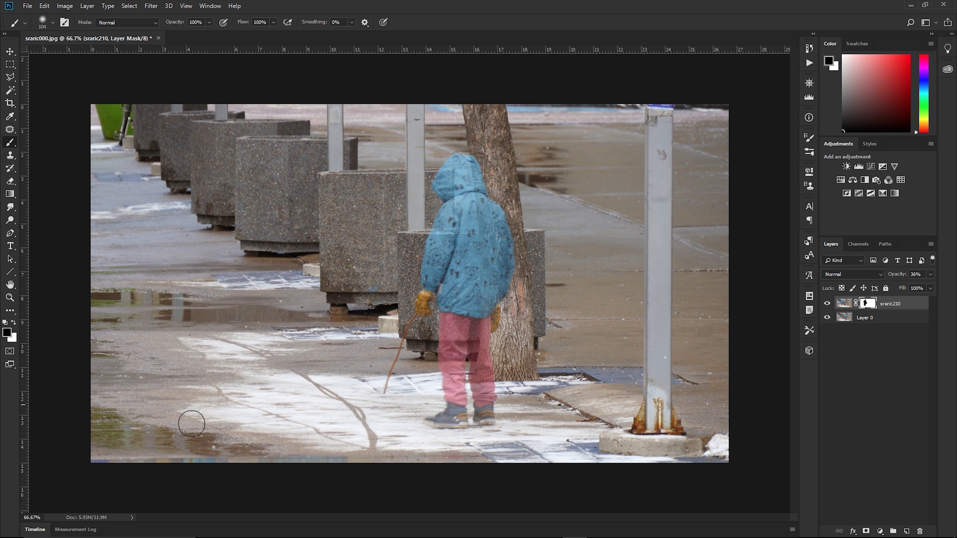
{"action": "left_click_drag", "start_coordinate": [191, 423], "coordinate": [318, 442]}
{"action": "left_click_drag", "start_coordinate": [358, 472], "coordinate": [362, 458]}
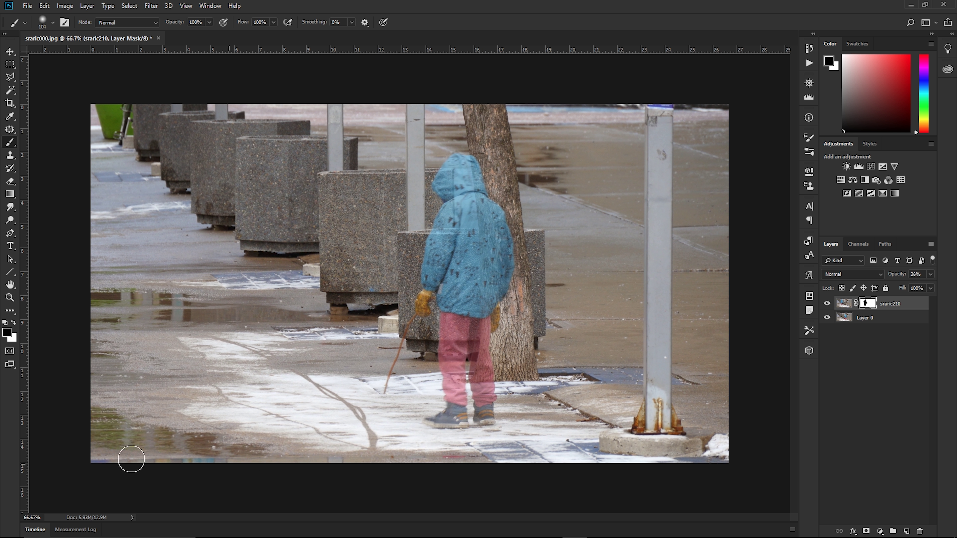
{"action": "left_click_drag", "start_coordinate": [279, 446], "coordinate": [293, 439]}
- Return the sraric210 layer to 100% opacity and flash its visibility to compare against the original child frame
{"action": "left_click_drag", "start_coordinate": [920, 278], "coordinate": [954, 278]}
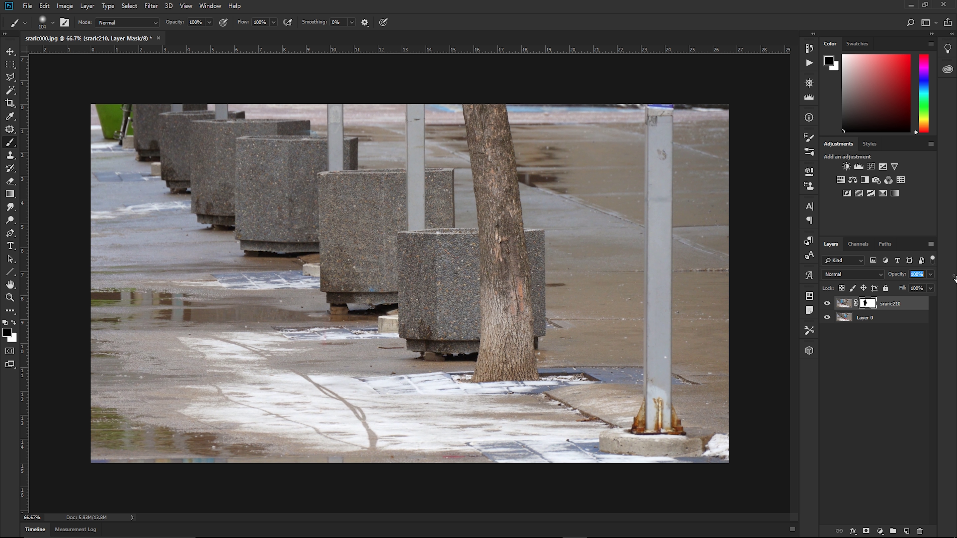
{"action": "left_click", "coordinate": [826, 306]}
{"action": "left_click", "coordinate": [826, 306]}
{"action": "left_click", "coordinate": [826, 306]}
{"action": "left_click", "coordinate": [826, 306]}
{"action": "left_click", "coordinate": [826, 306]}
{"action": "left_click", "coordinate": [827, 306]}
{"action": "left_click", "coordinate": [826, 304]}
{"action": "left_click", "coordinate": [826, 304]}
{"action": "left_click", "coordinate": [826, 304]}
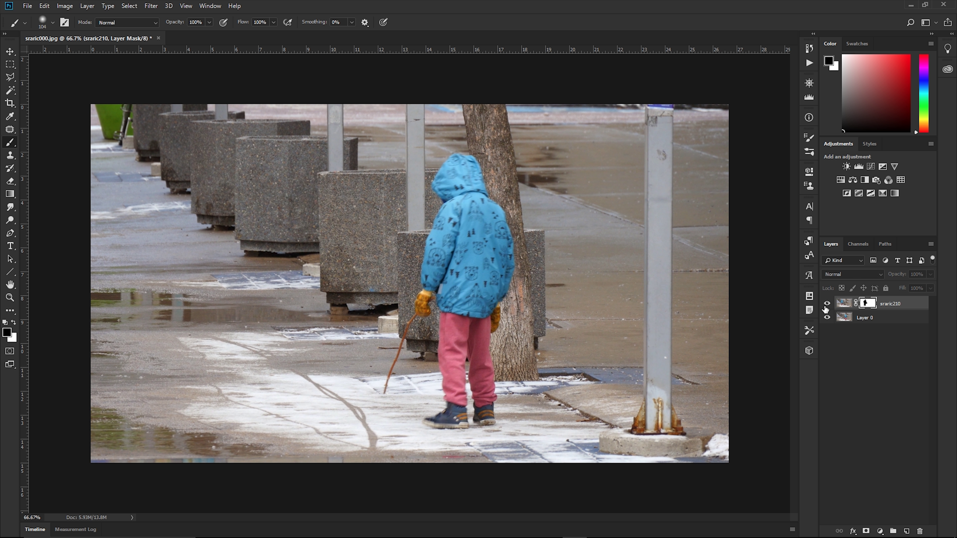
{"action": "left_click", "coordinate": [826, 304]}
{"action": "left_click", "coordinate": [827, 304]}
{"action": "left_click", "coordinate": [827, 303]}
{"action": "left_click", "coordinate": [827, 305]}
{"action": "left_click", "coordinate": [827, 305]}
{"action": "left_click", "coordinate": [826, 305]}
{"action": "left_click", "coordinate": [827, 305]}
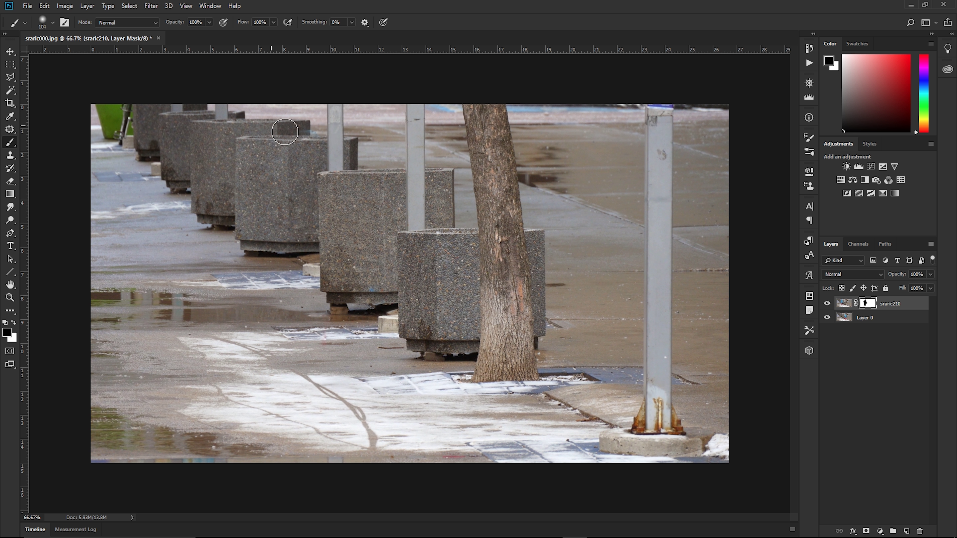
- Brush away the faint streak left of the post on the mask and recheck the clean plate
{"action": "left_click_drag", "start_coordinate": [328, 124], "coordinate": [324, 153]}
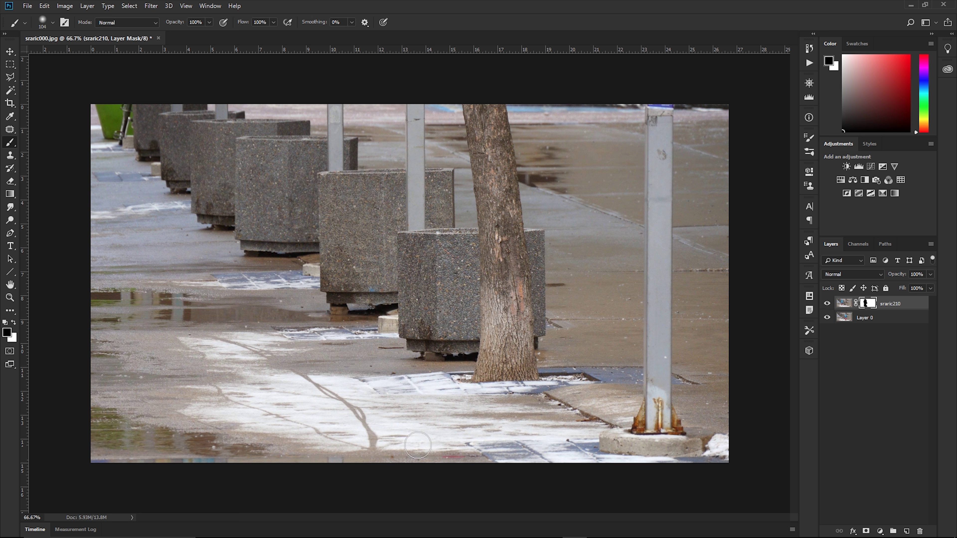
{"action": "left_click", "coordinate": [827, 304]}
{"action": "left_click", "coordinate": [826, 303]}
{"action": "left_click", "coordinate": [827, 304]}
{"action": "left_click", "coordinate": [826, 304]}
{"action": "key", "text": "v"}
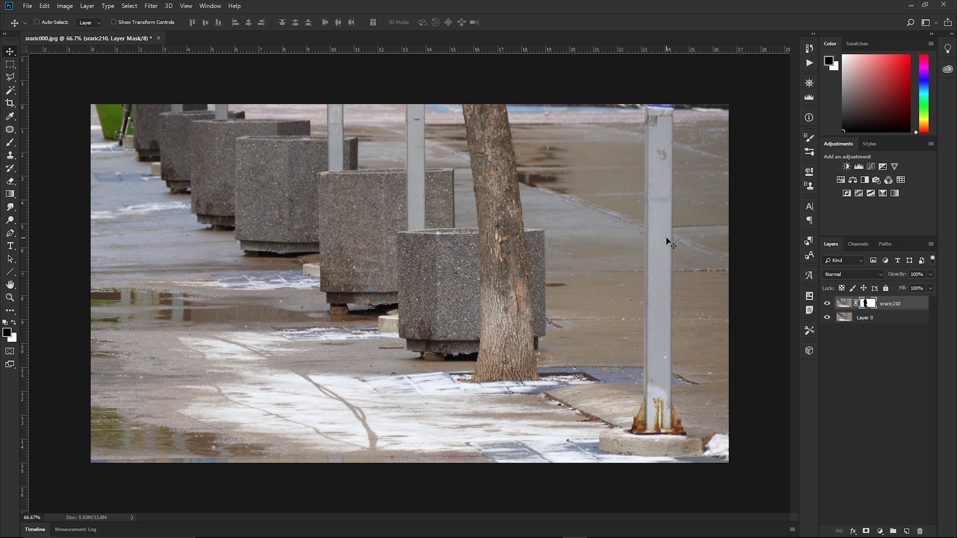